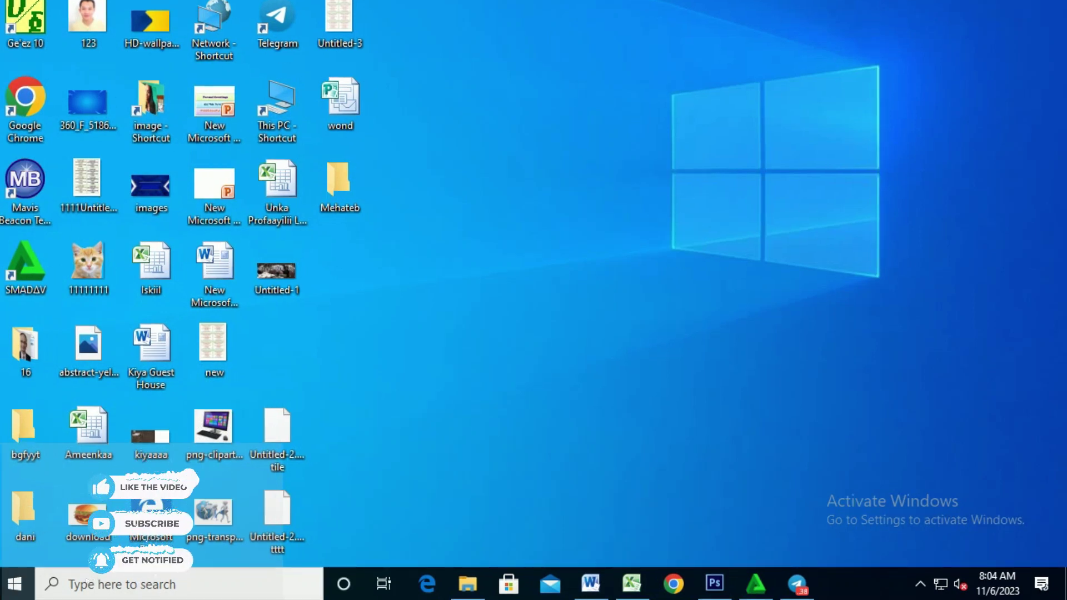
# Step: Refresh the desktop twice from its right-click menu
pyautogui.rightClick(475, 52)
pyautogui.click(498, 99)
pyautogui.rightClick(495, 77)
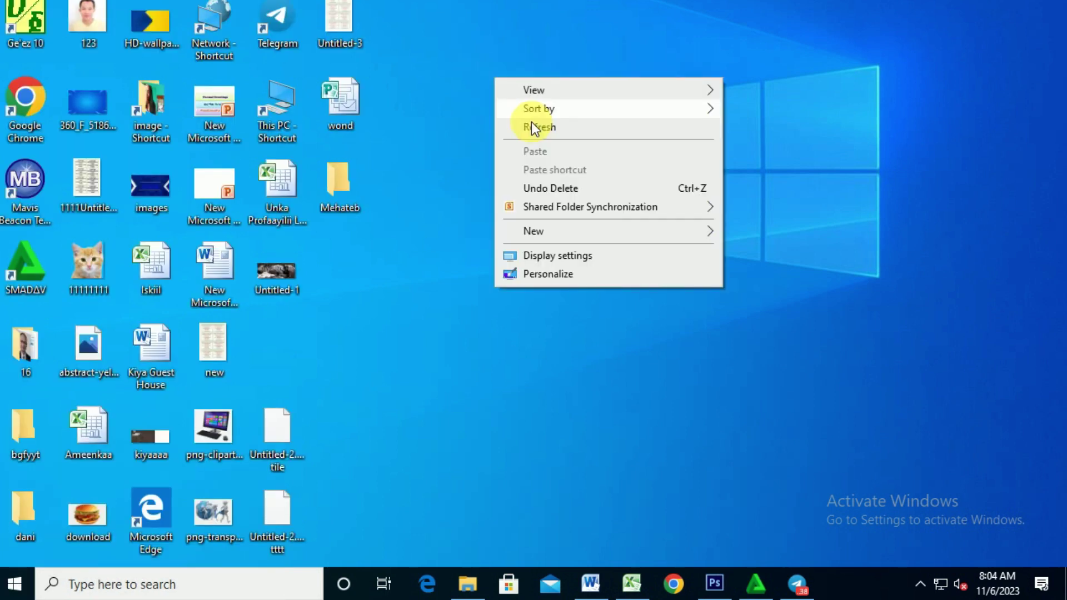
pyautogui.click(528, 127)
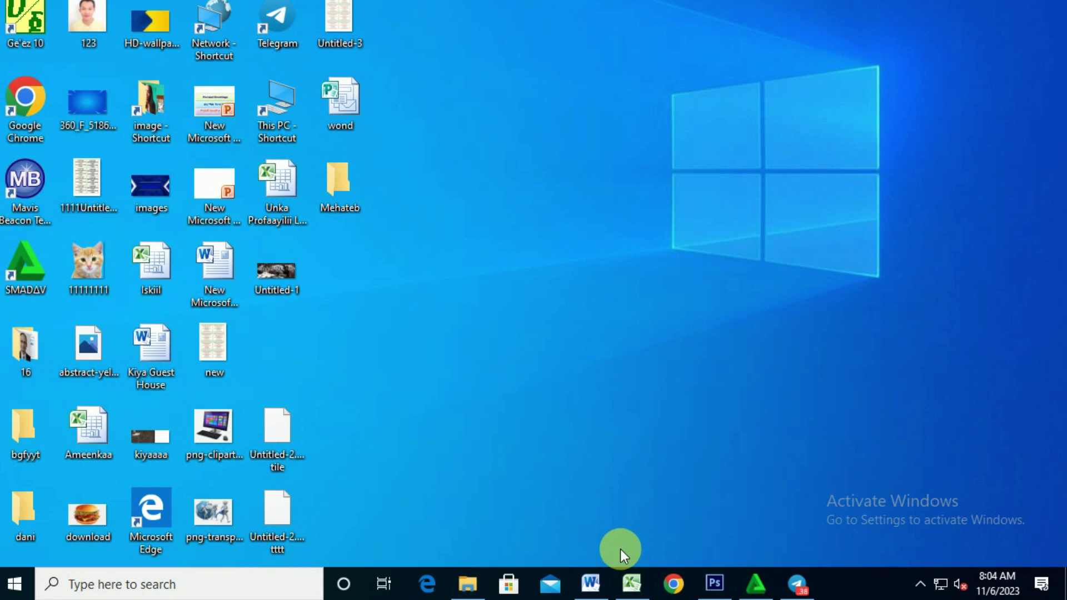
# Step: Open Word's print settings for the outline document and set copies to 3
pyautogui.click(590, 584)
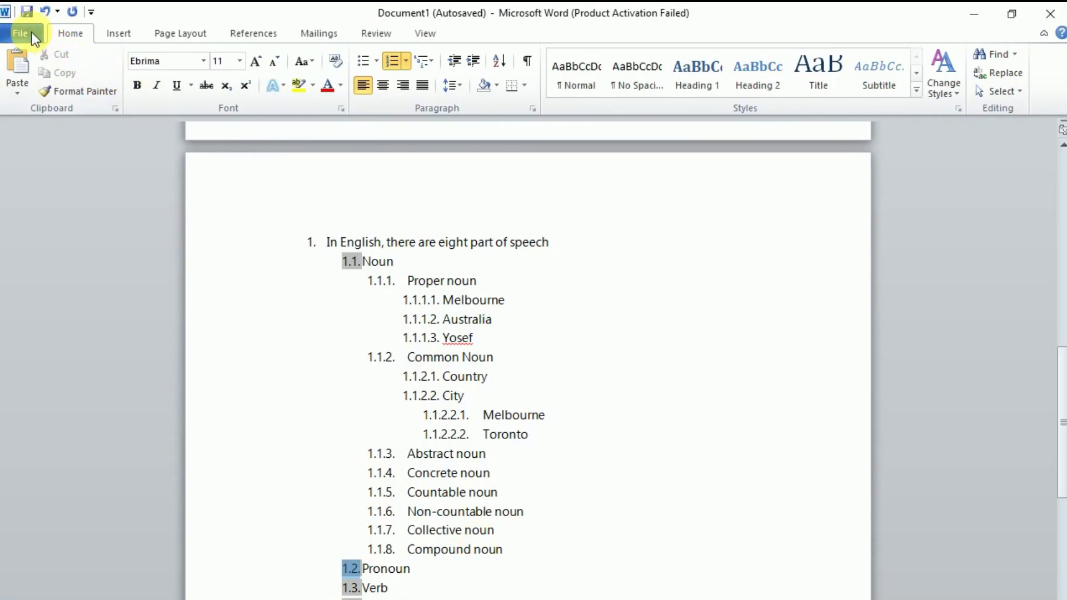
pyautogui.click(32, 32)
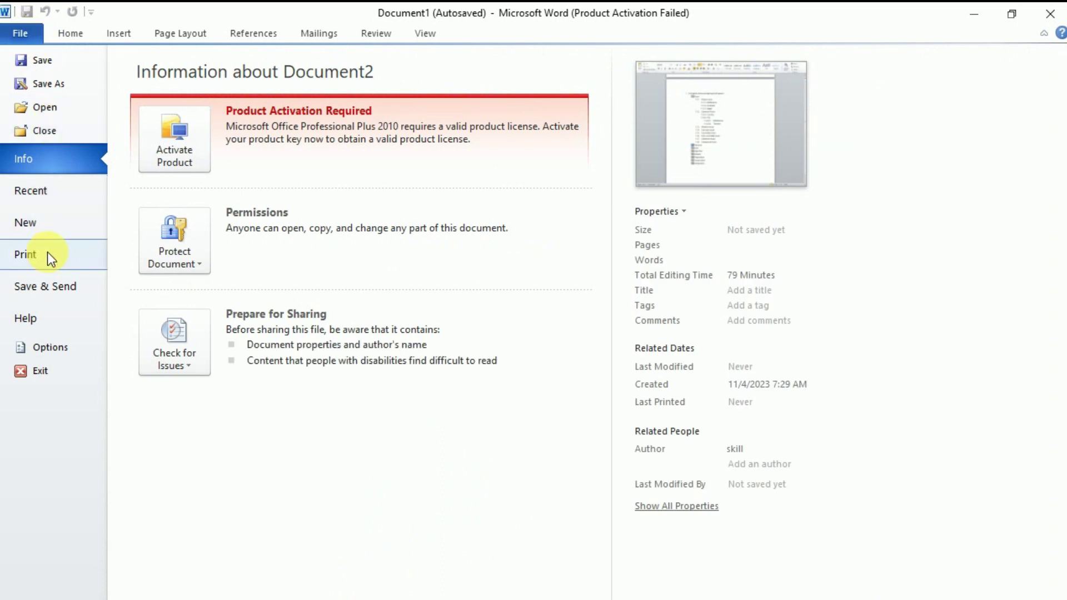
pyautogui.click(49, 257)
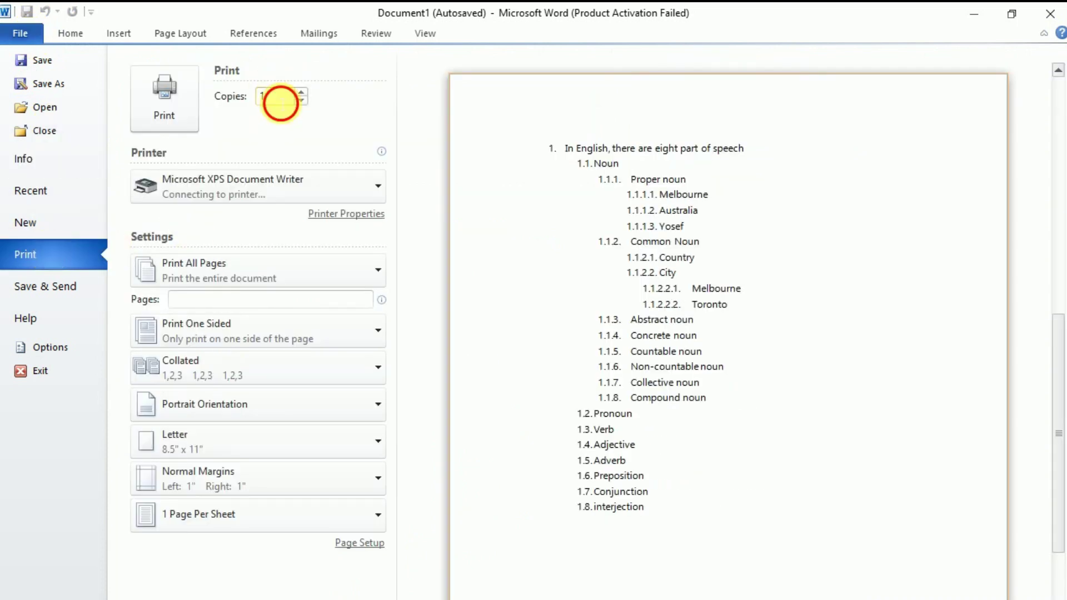
pyautogui.click(301, 93)
pyautogui.click(300, 92)
# Step: Check the printer list and keep Microsoft XPS Document Writer as the printer
pyautogui.click(268, 188)
pyautogui.click(269, 188)
pyautogui.click(268, 188)
pyautogui.click(268, 188)
pyautogui.click(269, 188)
pyautogui.click(269, 188)
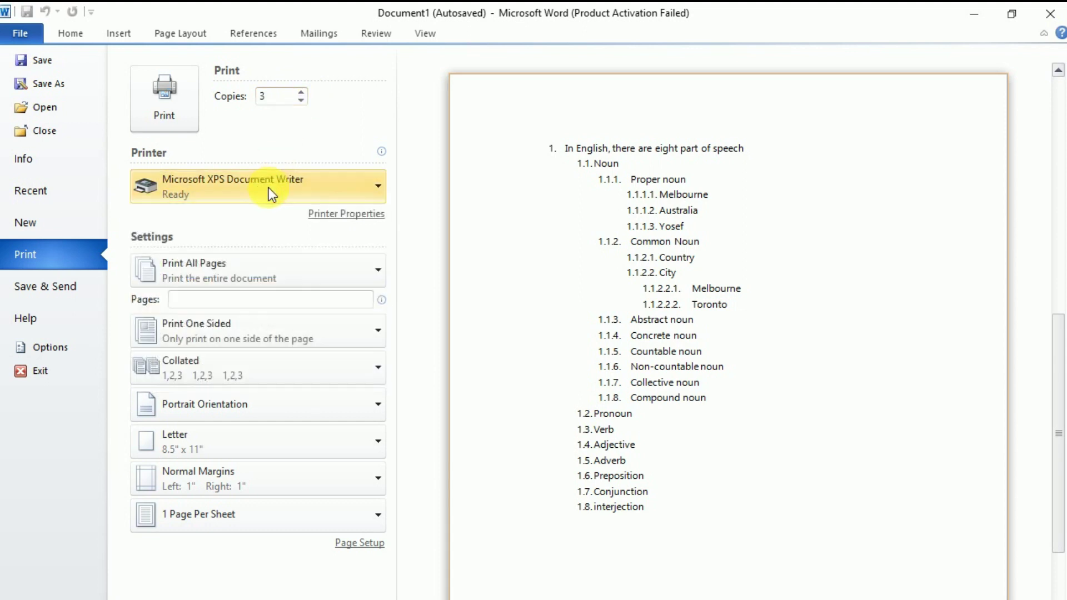
pyautogui.click(269, 188)
pyautogui.click(268, 189)
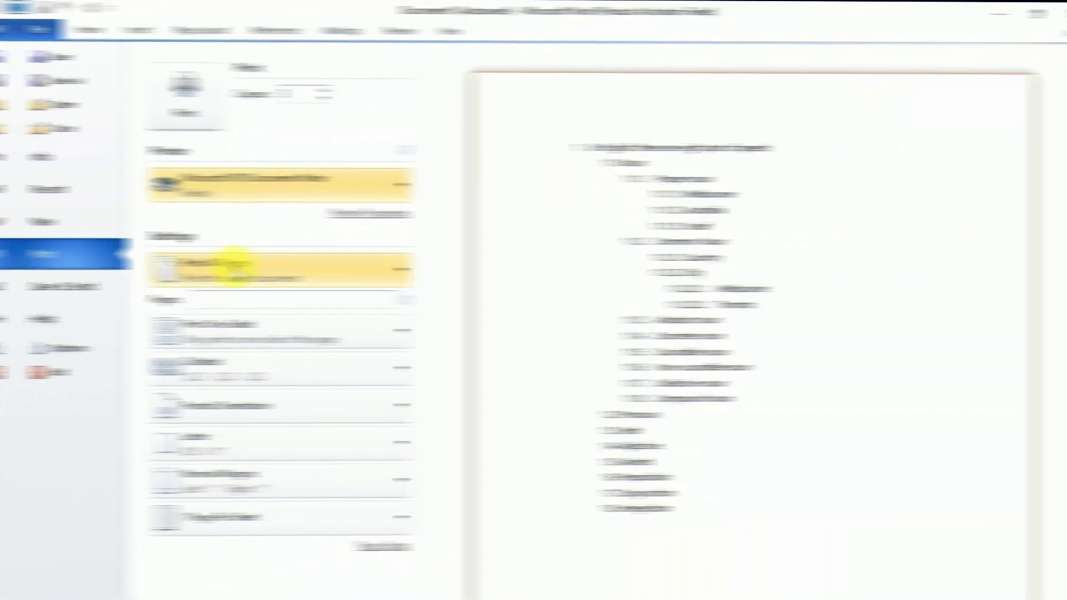
pyautogui.click(225, 302)
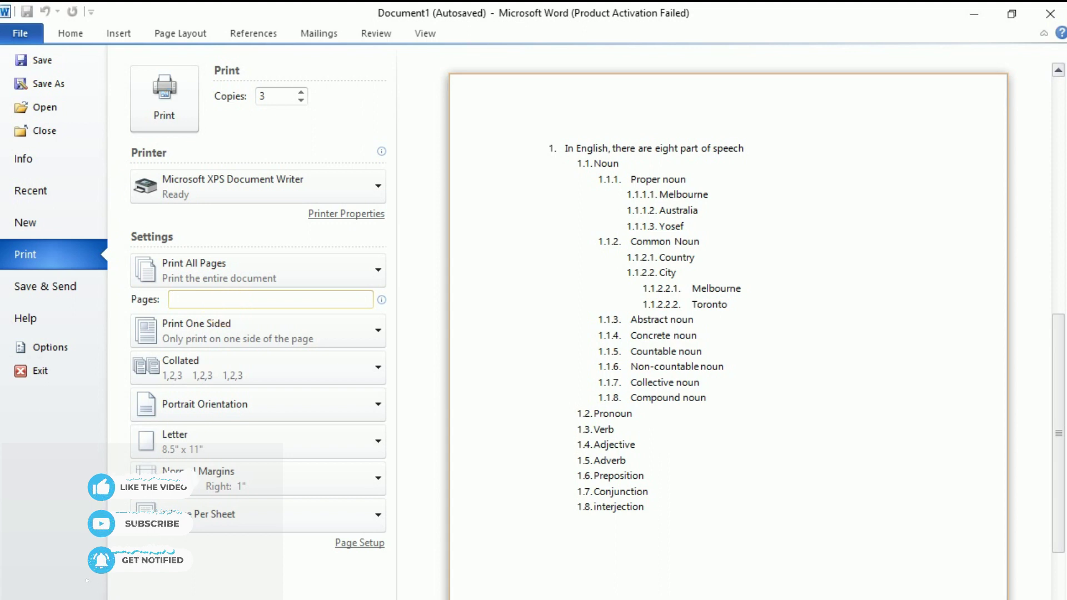
pyautogui.write('1,3')
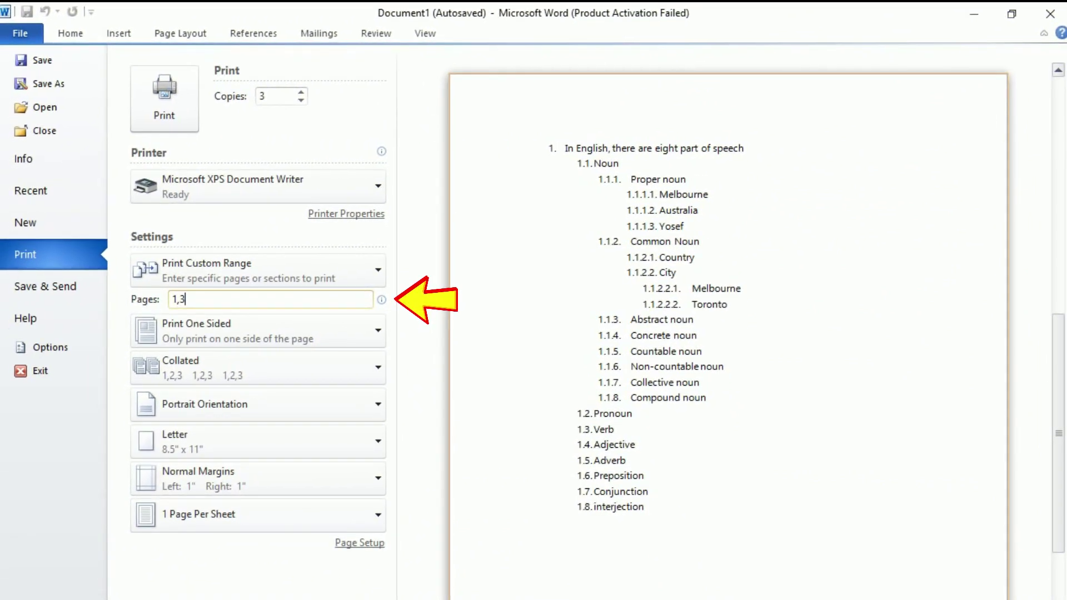
pyautogui.press('BackSpace')
pyautogui.press('BackSpace')
pyautogui.press('BackSpace')
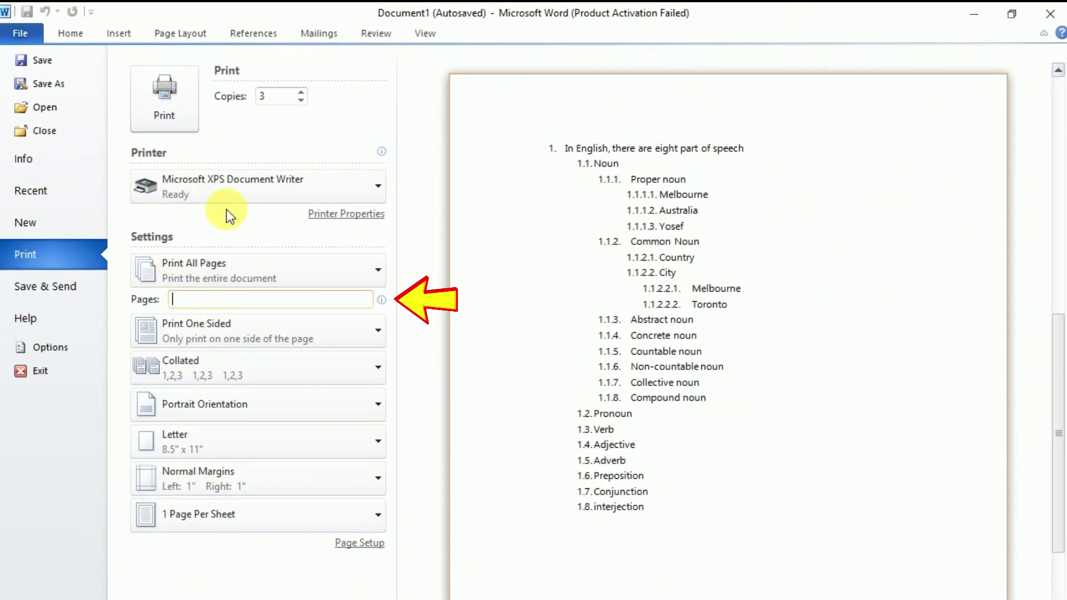
pyautogui.click(235, 272)
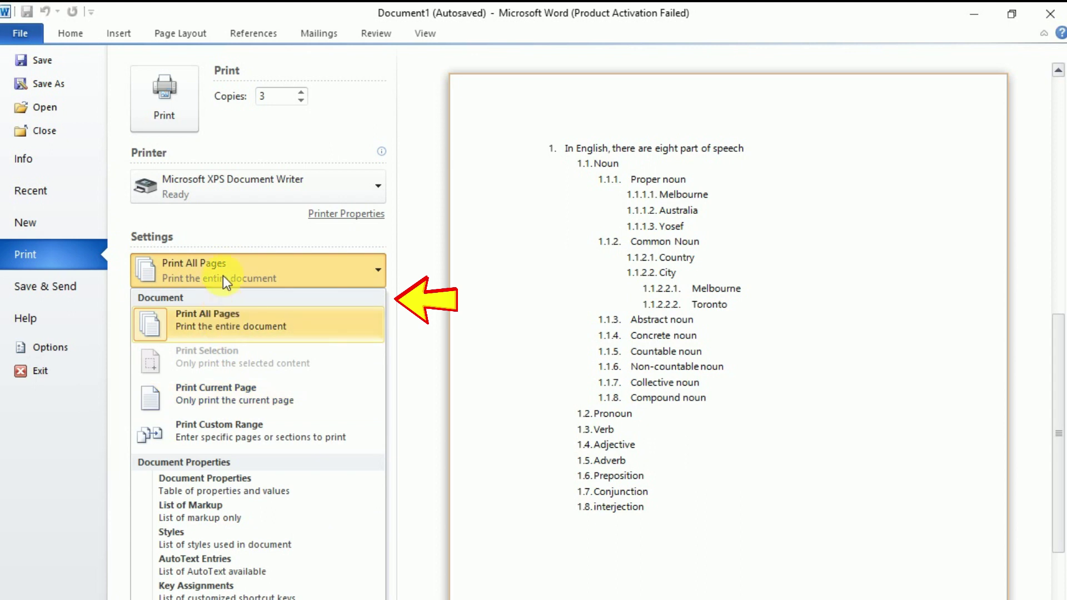
pyautogui.click(222, 275)
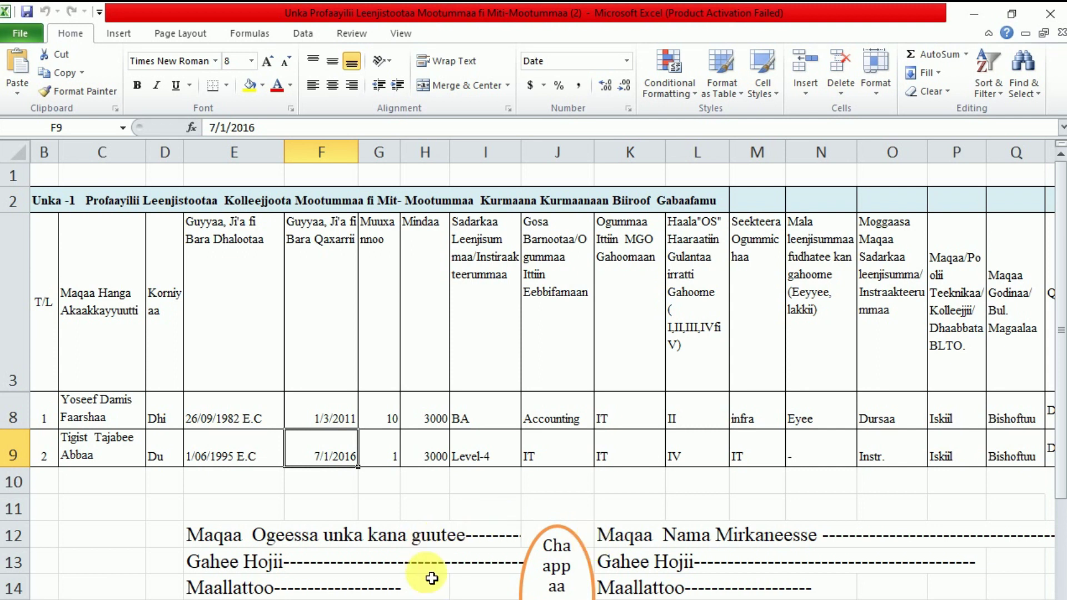
# Step: Scroll down the worksheet, then open the workbook's Backstage file information page
pyautogui.scroll(-2, 433, 591)
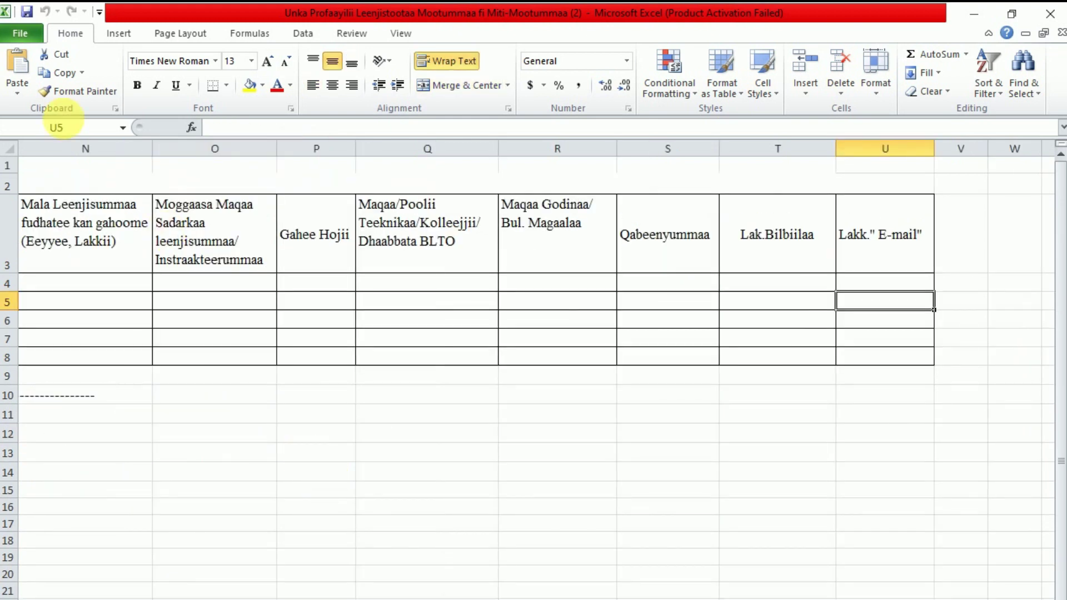
pyautogui.click(20, 34)
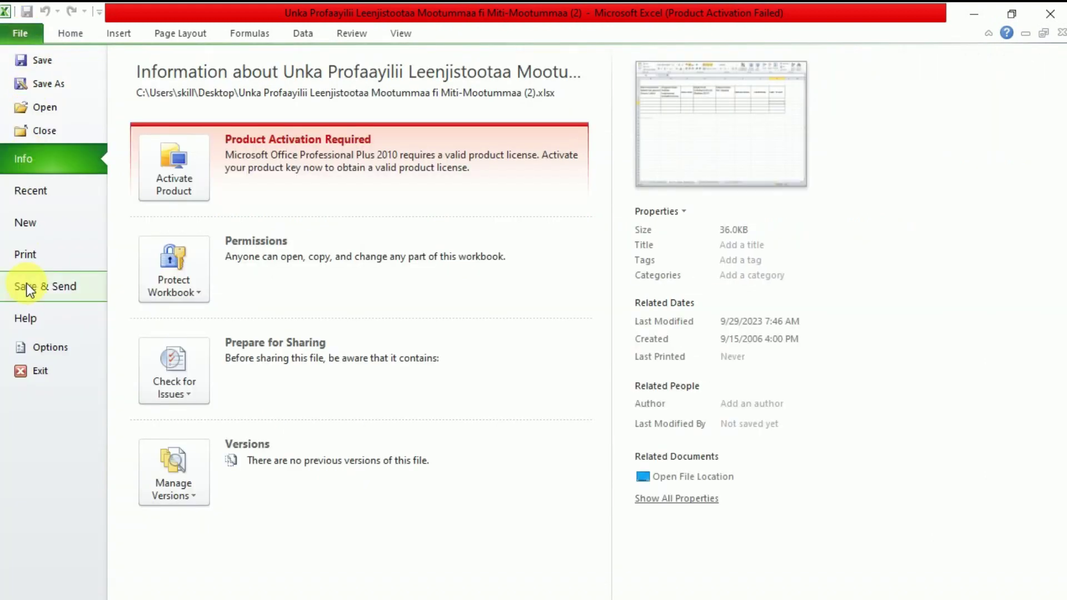
# Step: Step through all 5 print preview pages, then go back to the worksheet
pyautogui.click(32, 255)
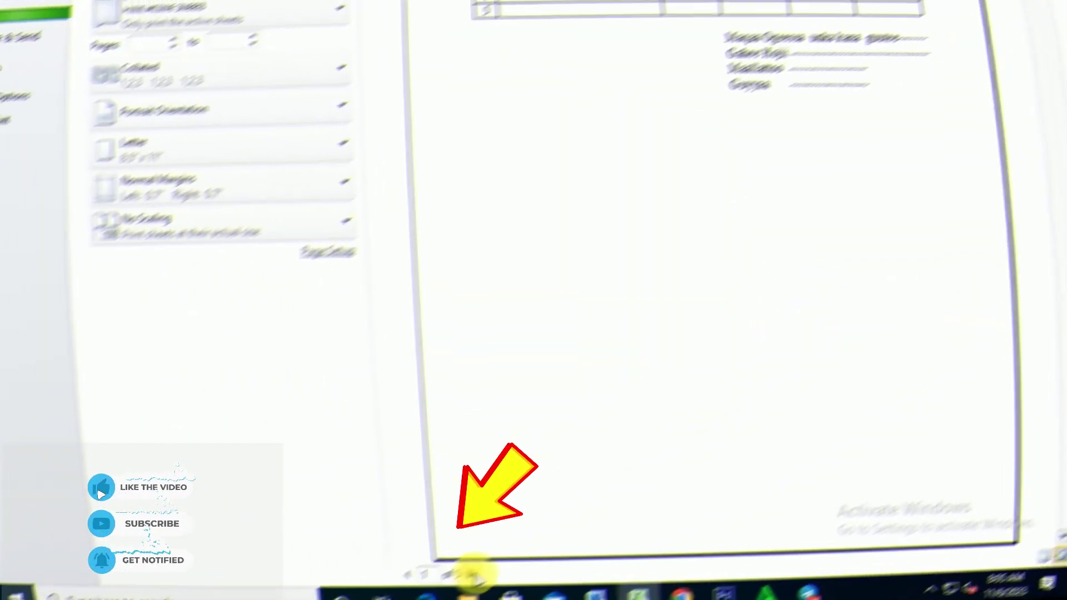
pyautogui.click(476, 554)
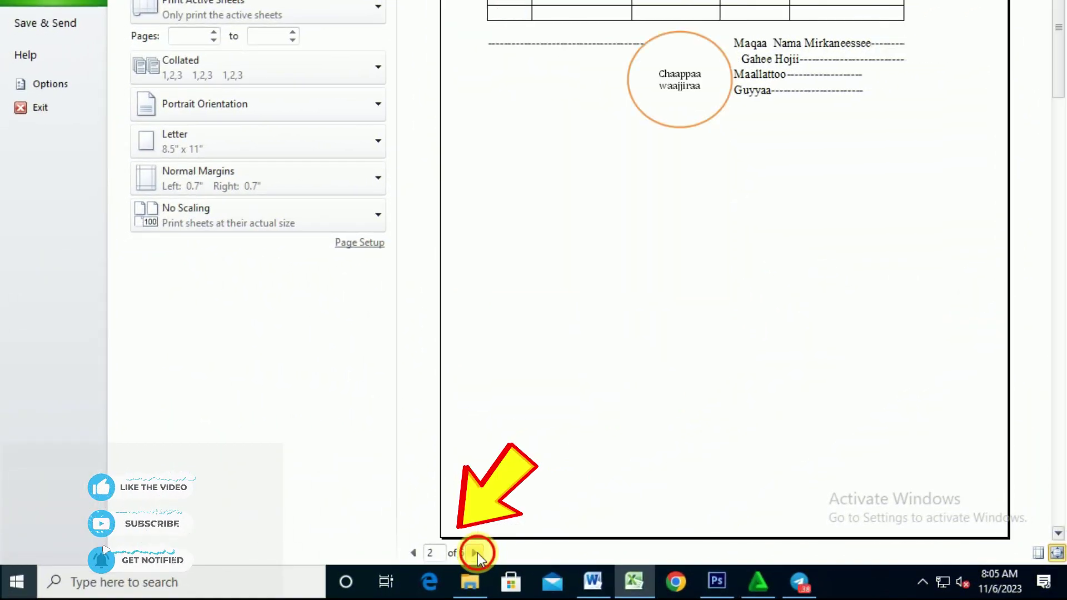
pyautogui.click(476, 553)
pyautogui.click(475, 553)
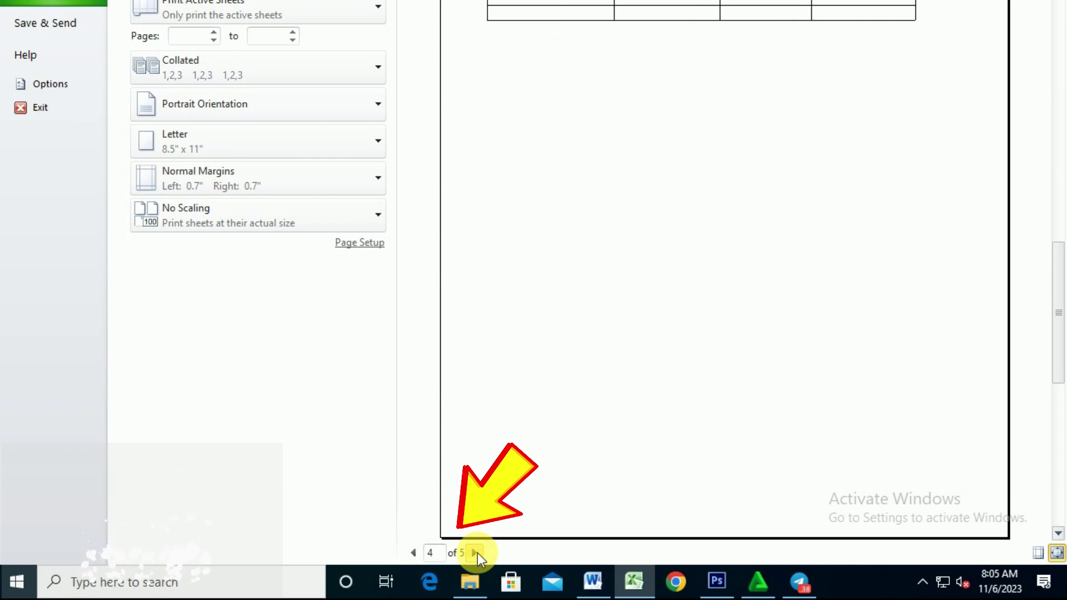
pyautogui.click(474, 553)
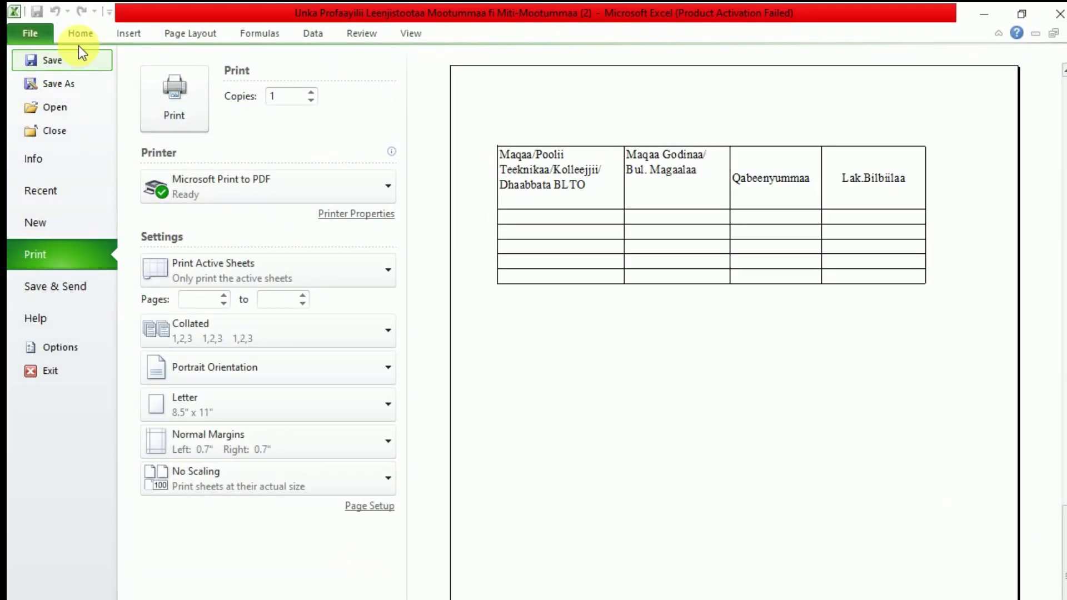
pyautogui.click(82, 34)
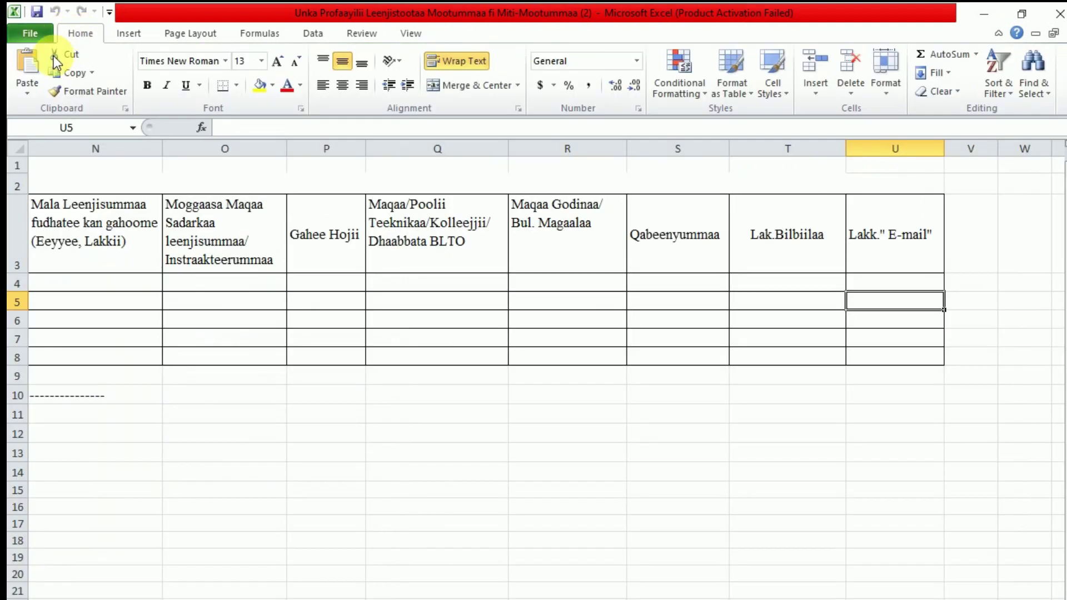
# Step: Select the table from B1 across 20 columns and 13 rows, zooming out to show page breaks
pyautogui.click(518, 437)
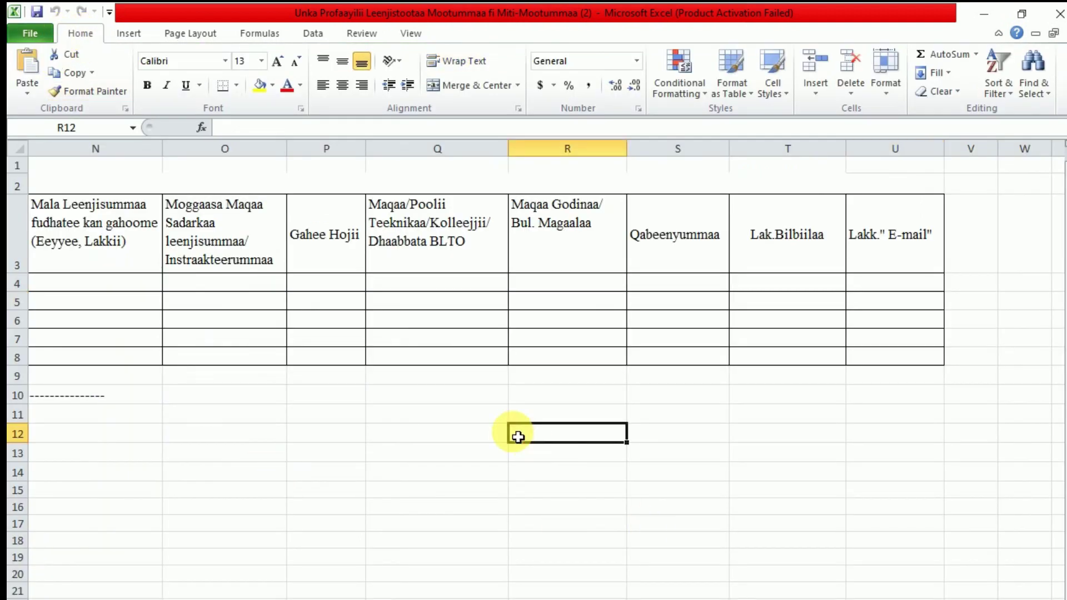
pyautogui.press('Left')
pyautogui.press('Left')
pyautogui.press('Left')
pyautogui.press('Left')
pyautogui.press('Left')
pyautogui.press('Left')
pyautogui.press('Left')
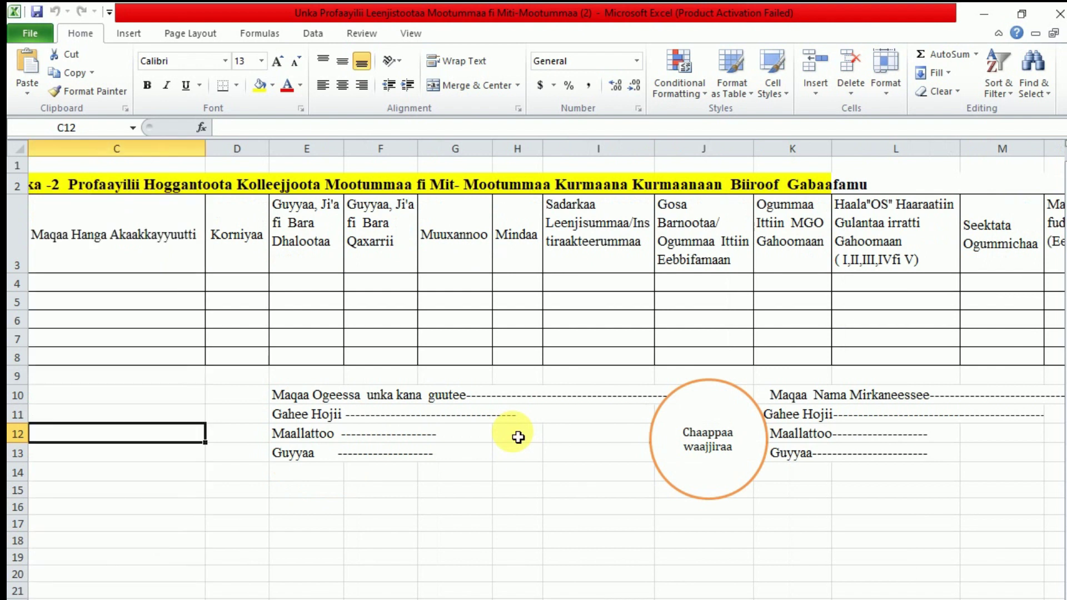
pyautogui.press('Left')
pyautogui.press('Left')
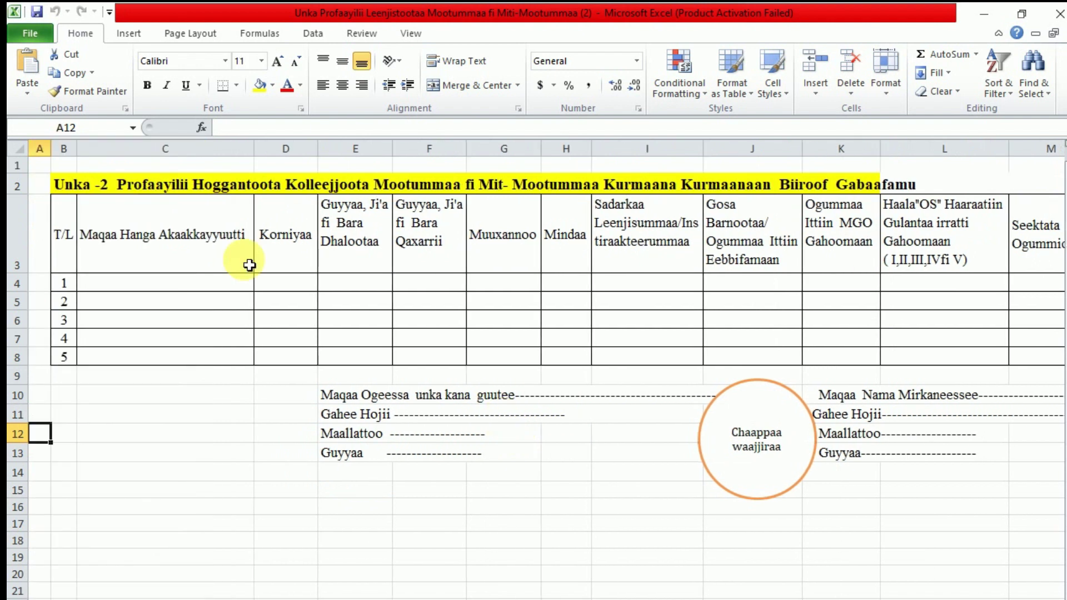
pyautogui.moveTo(64, 165)
pyautogui.mouseDown()
pyautogui.moveTo(379, 255)
pyautogui.moveTo(1062, 281)
pyautogui.moveTo(944, 288)
pyautogui.moveTo(961, 291)
pyautogui.moveTo(926, 367)
pyautogui.moveTo(924, 424)
pyautogui.mouseUp()
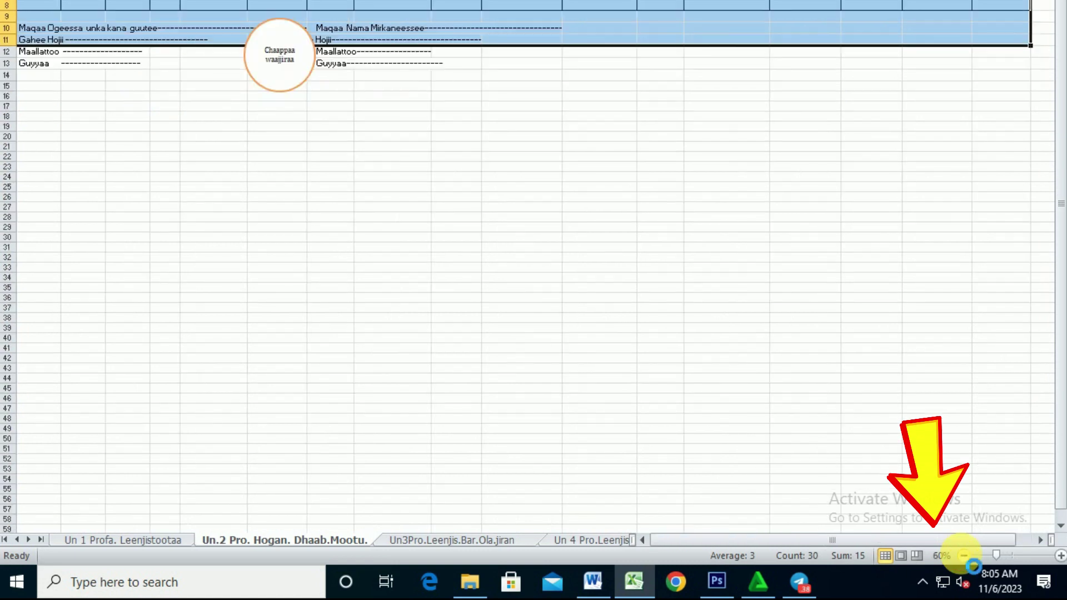
pyautogui.click(963, 555)
pyautogui.click(963, 555)
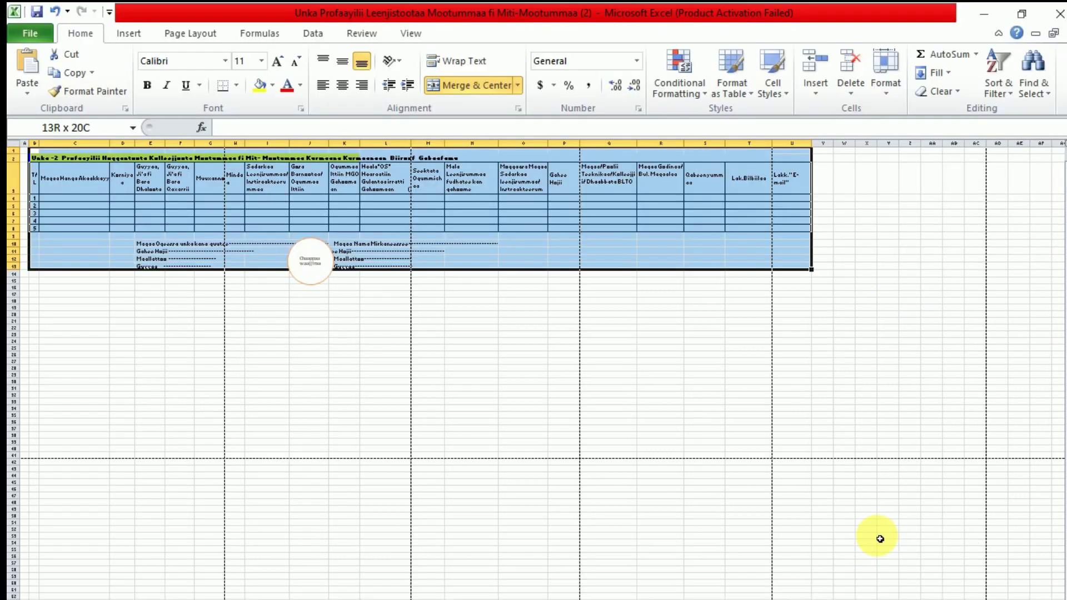
# Step: Extend the selection one row to include the signature block and set it as the Print Area
pyautogui.hotkey('shift', 'Down')
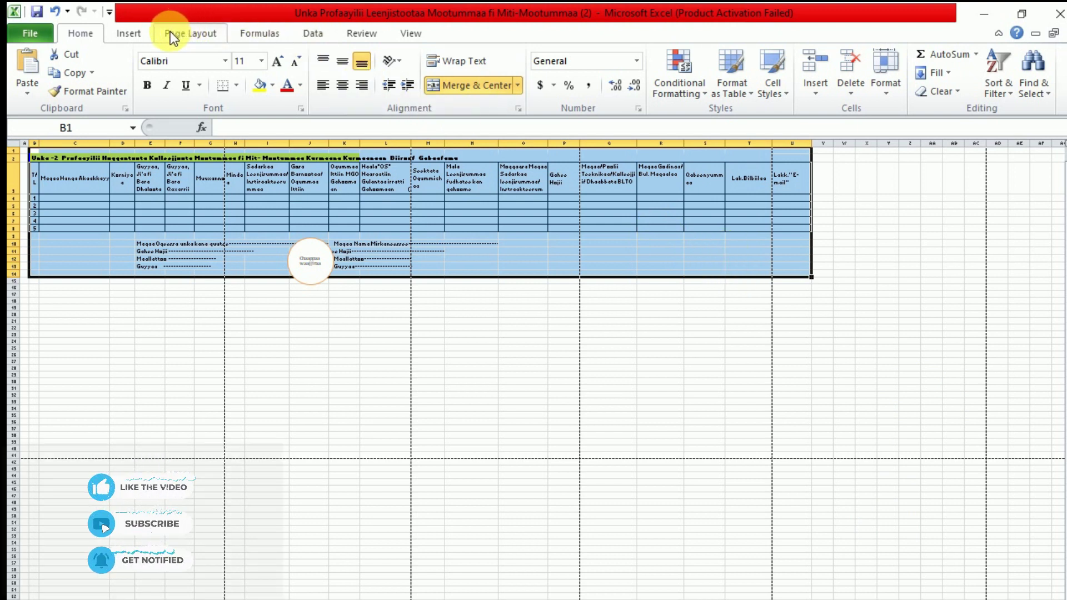
pyautogui.click(200, 35)
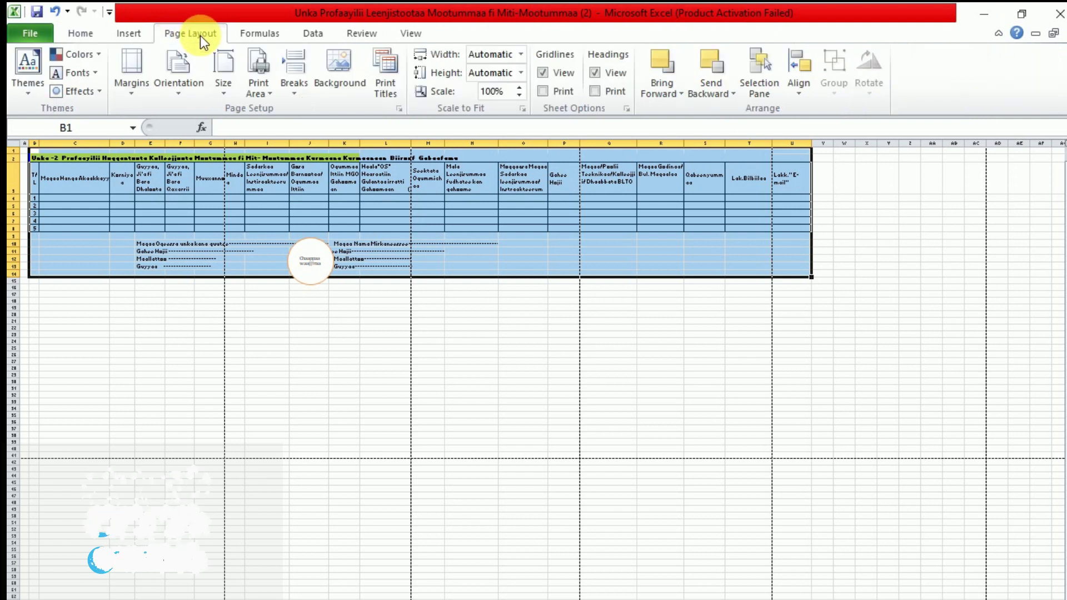
pyautogui.click(258, 61)
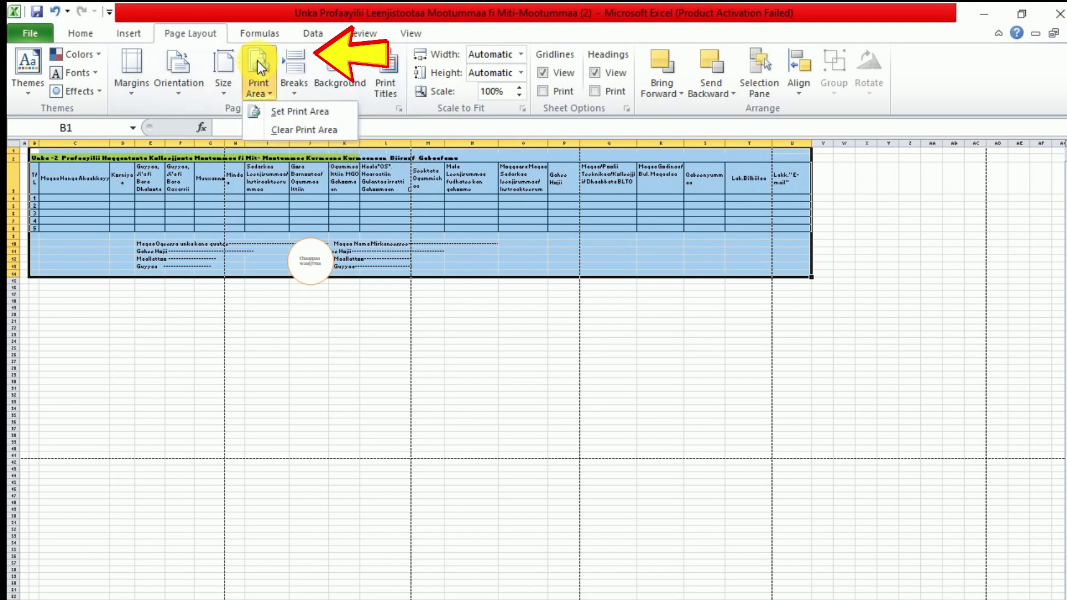
pyautogui.click(281, 110)
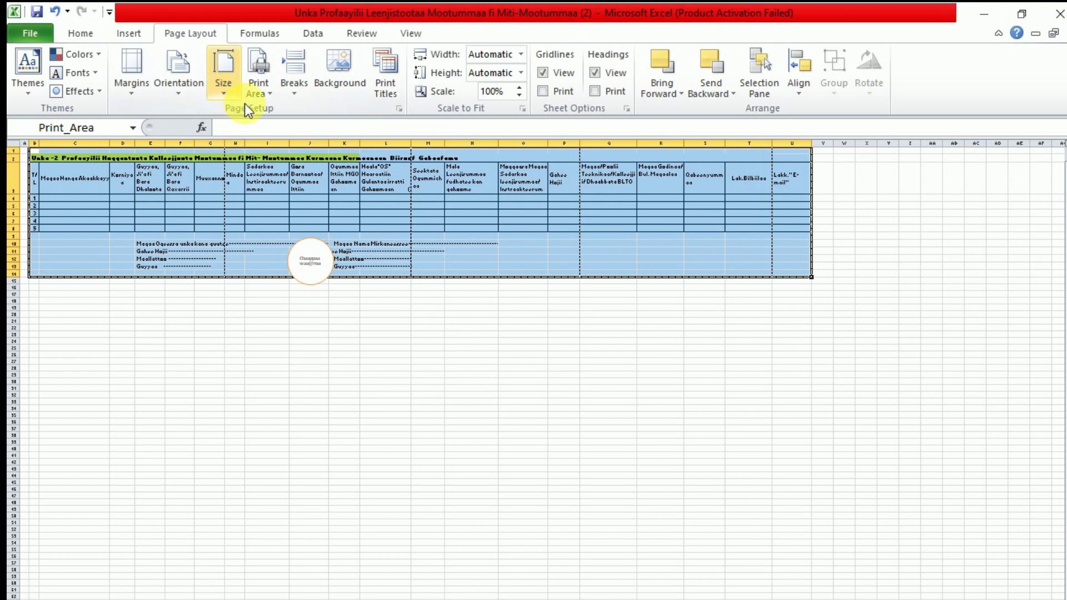
# Step: Change the printout orientation from portrait to Landscape Orientation in the print settings
pyautogui.click(43, 34)
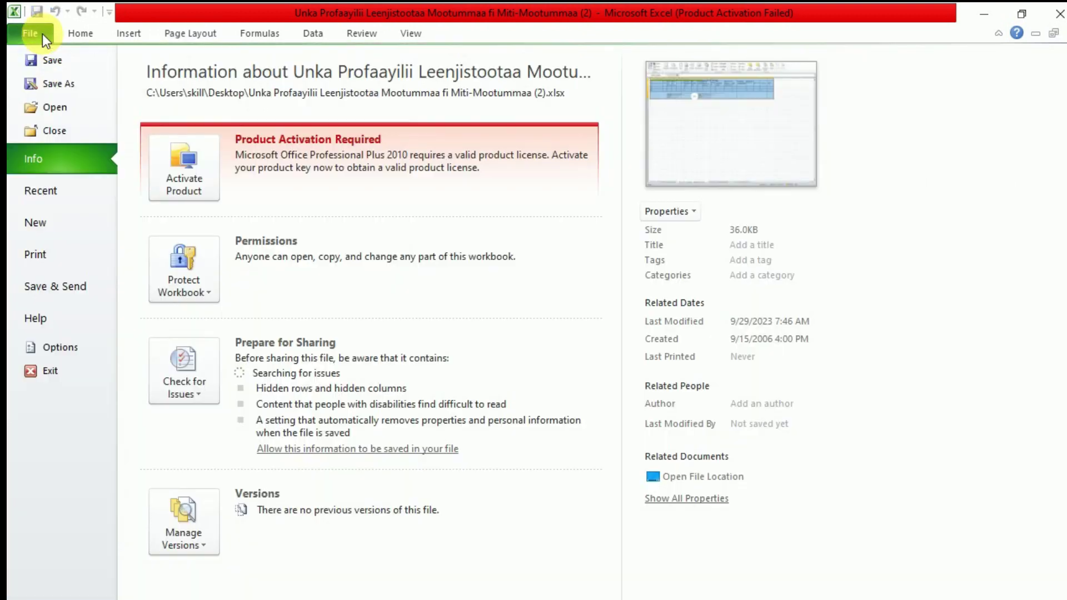
pyautogui.click(35, 252)
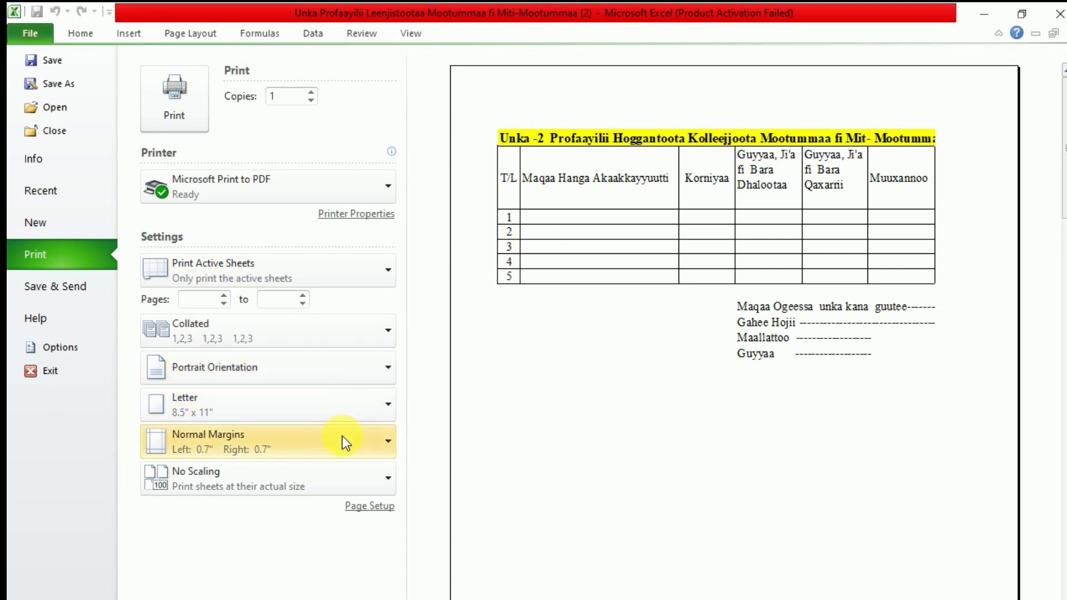
pyautogui.click(363, 371)
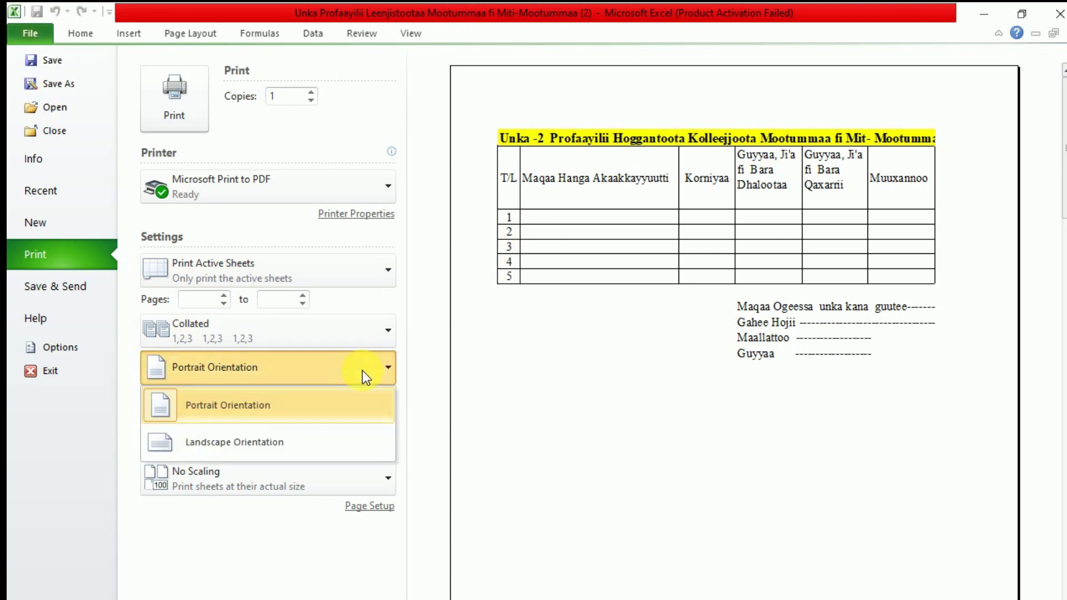
pyautogui.click(282, 444)
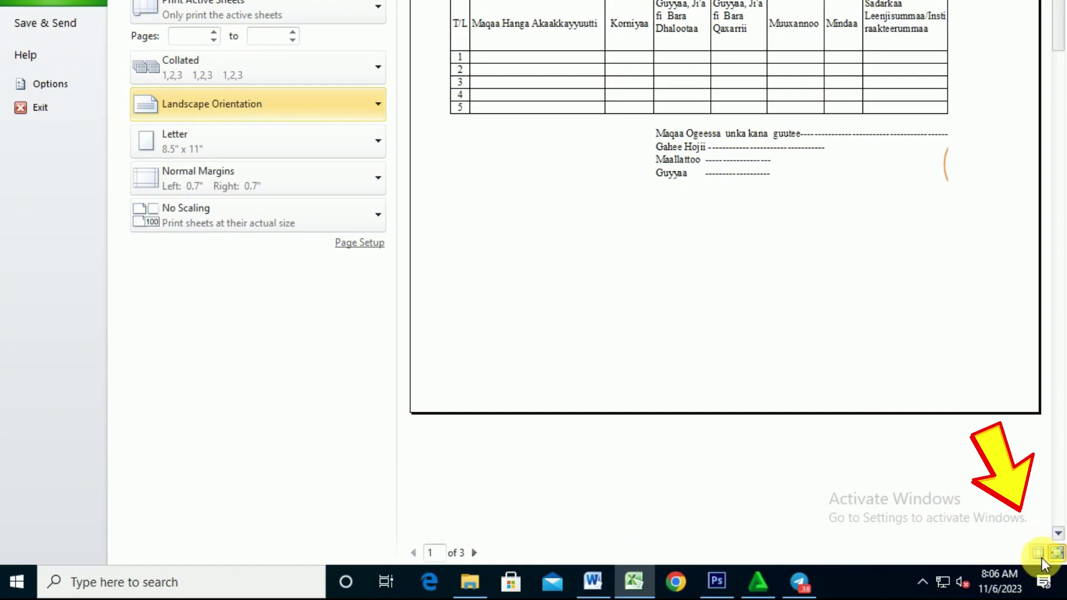
# Step: Drag the preview margins to 0.25" left and 0.3" right
pyautogui.click(1038, 553)
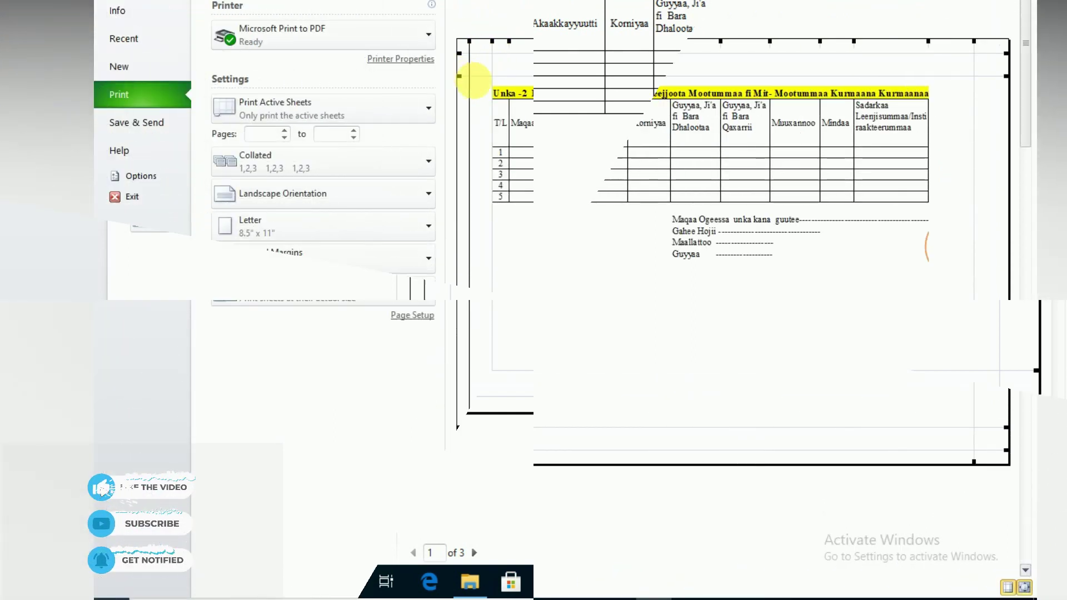
pyautogui.moveTo(981, 53); pyautogui.dragTo(993, 74)
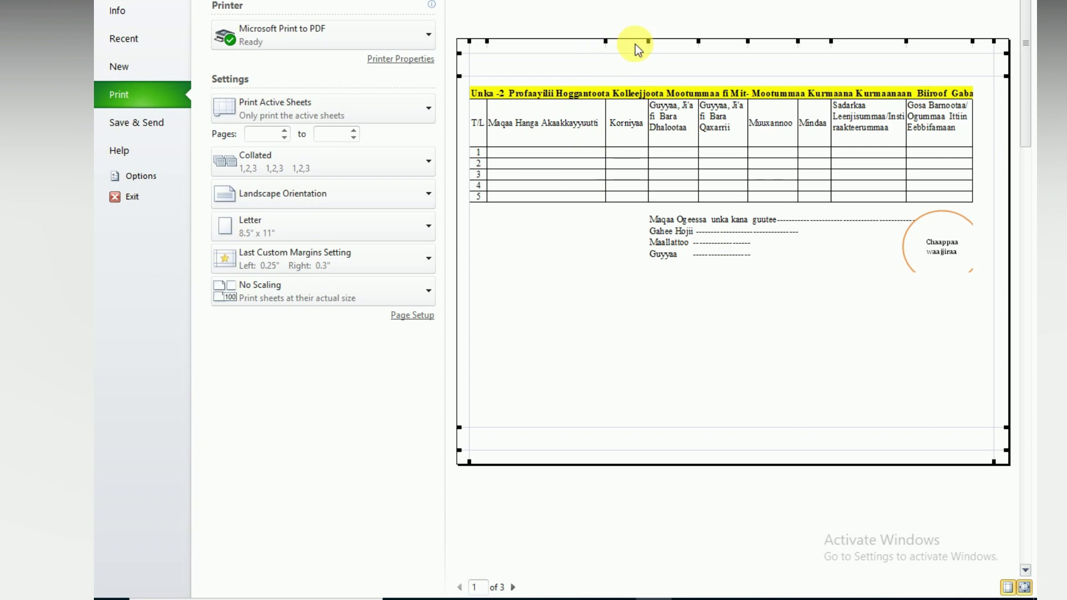
pyautogui.moveTo(656, 49); pyautogui.dragTo(655, 48)
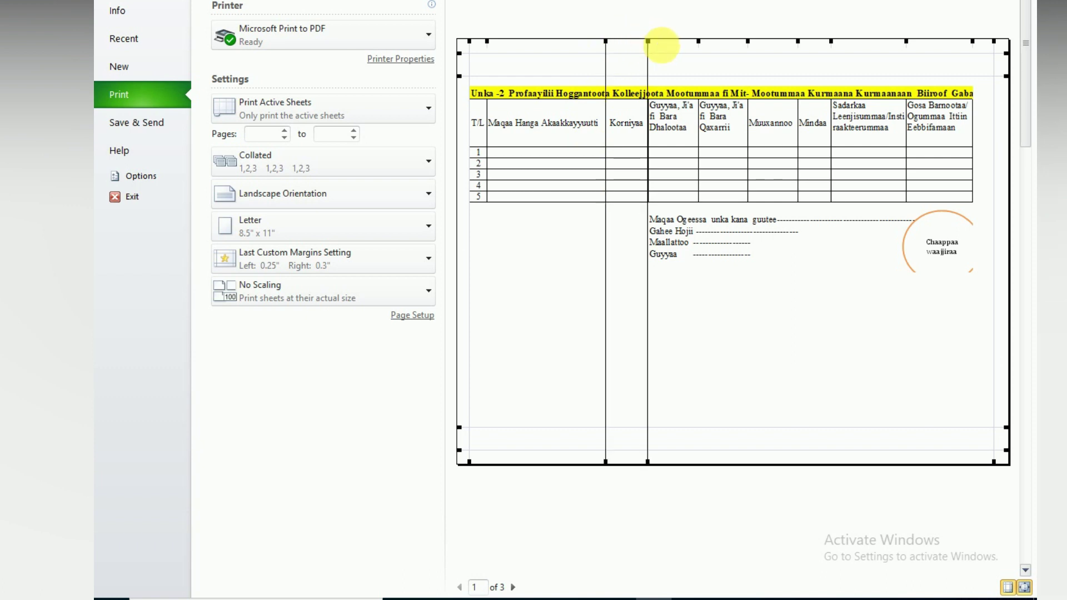
pyautogui.click(703, 49)
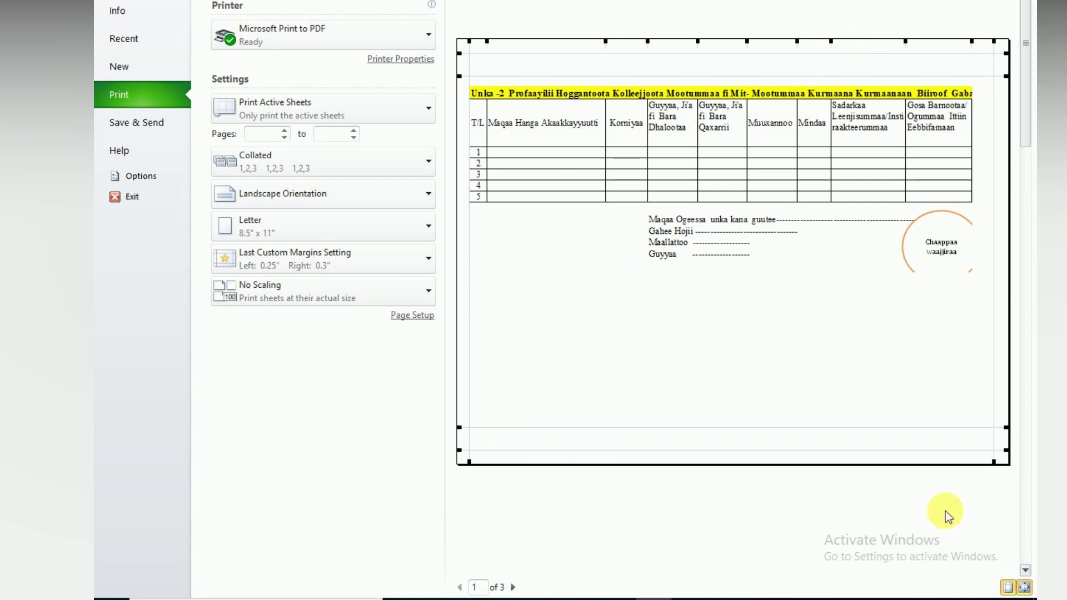
pyautogui.click(1008, 588)
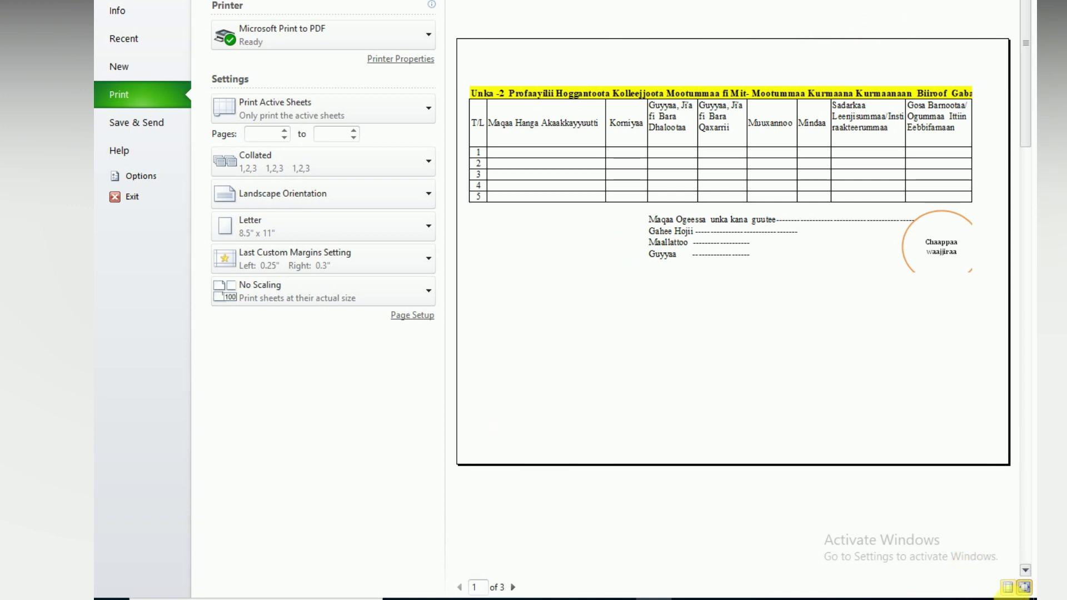
pyautogui.click(1008, 588)
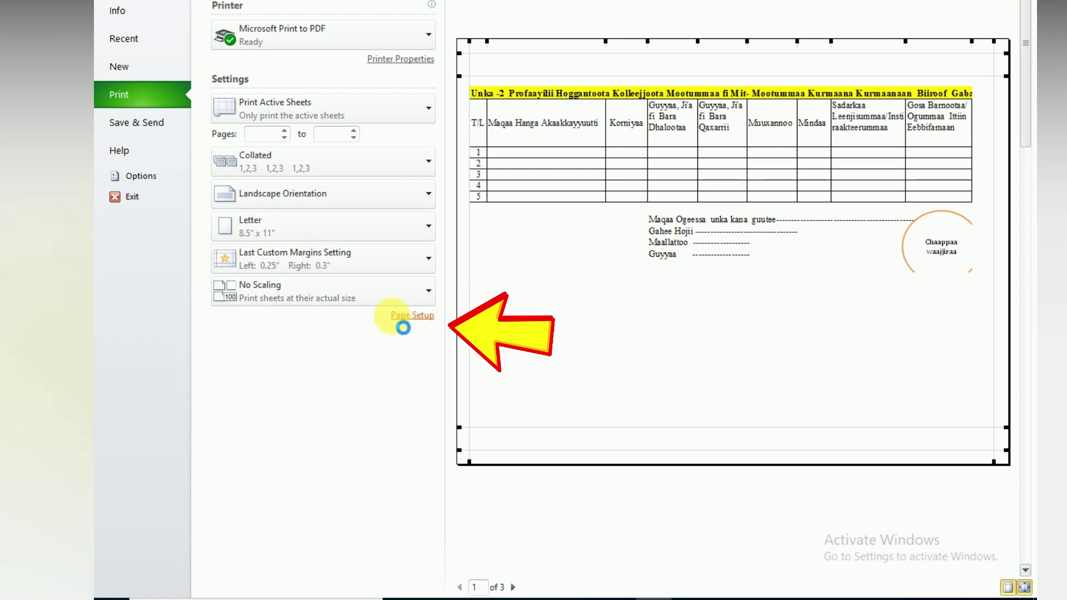
# Step: Lower Page Setup scaling step by step to 45%, then widen one table column in the preview
pyautogui.click(393, 319)
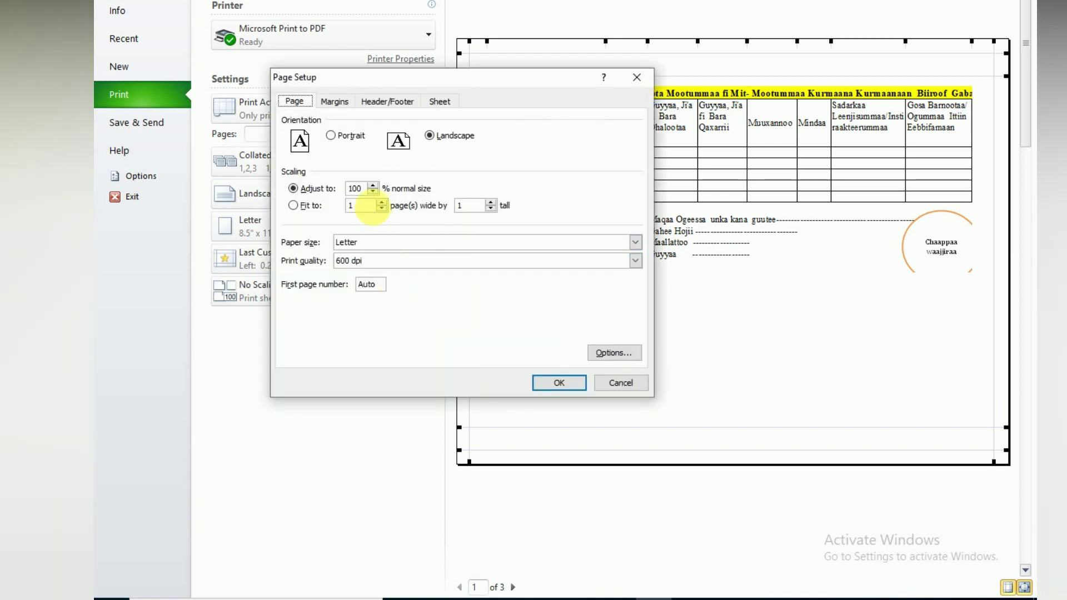
pyautogui.click(373, 193)
pyautogui.click(373, 192)
pyautogui.click(373, 193)
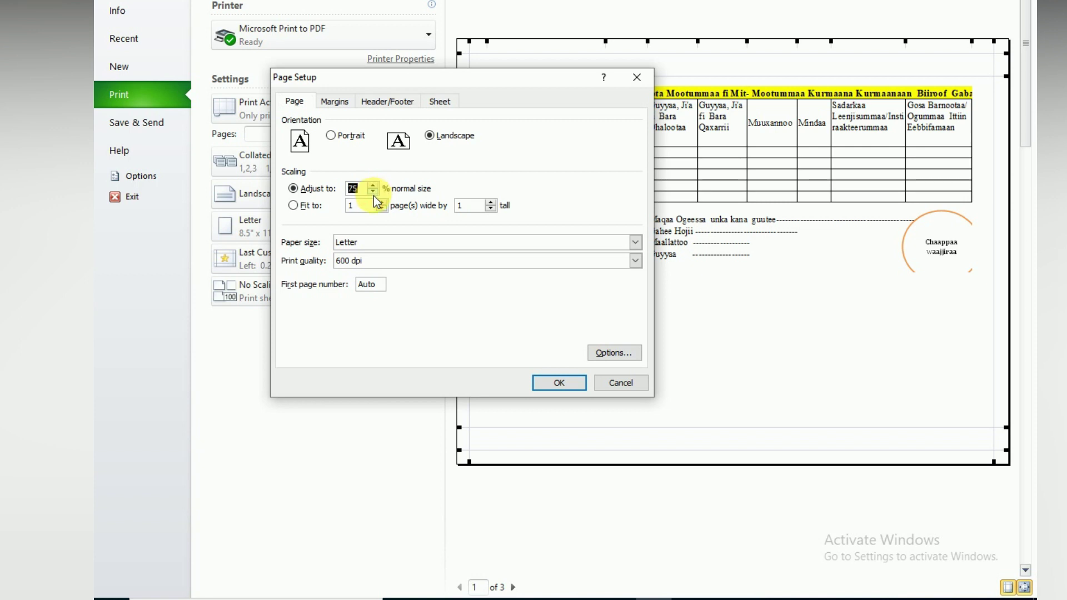
pyautogui.click(559, 383)
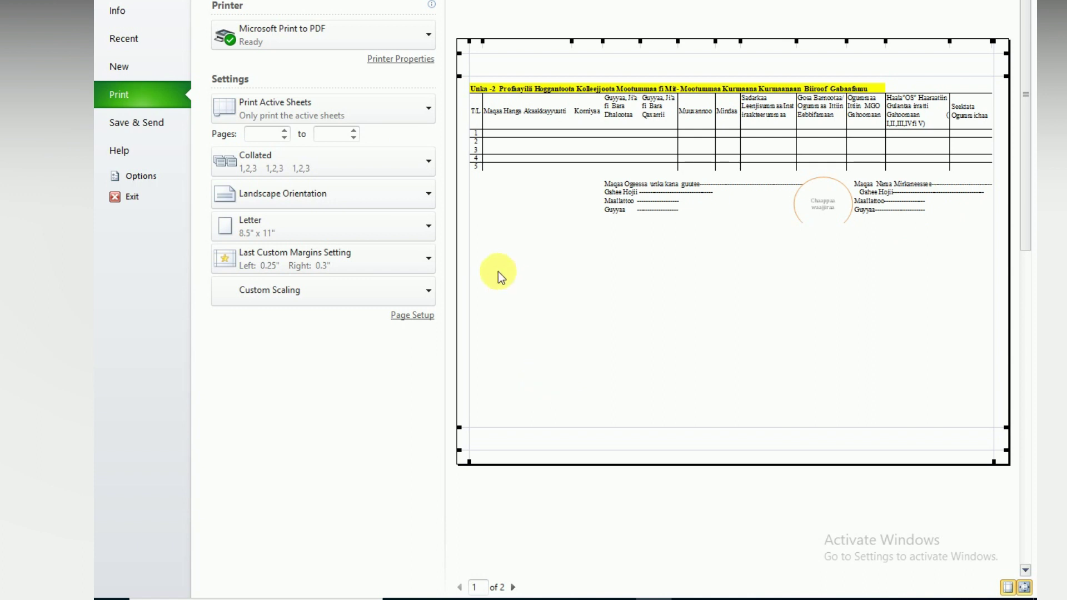
pyautogui.click(411, 314)
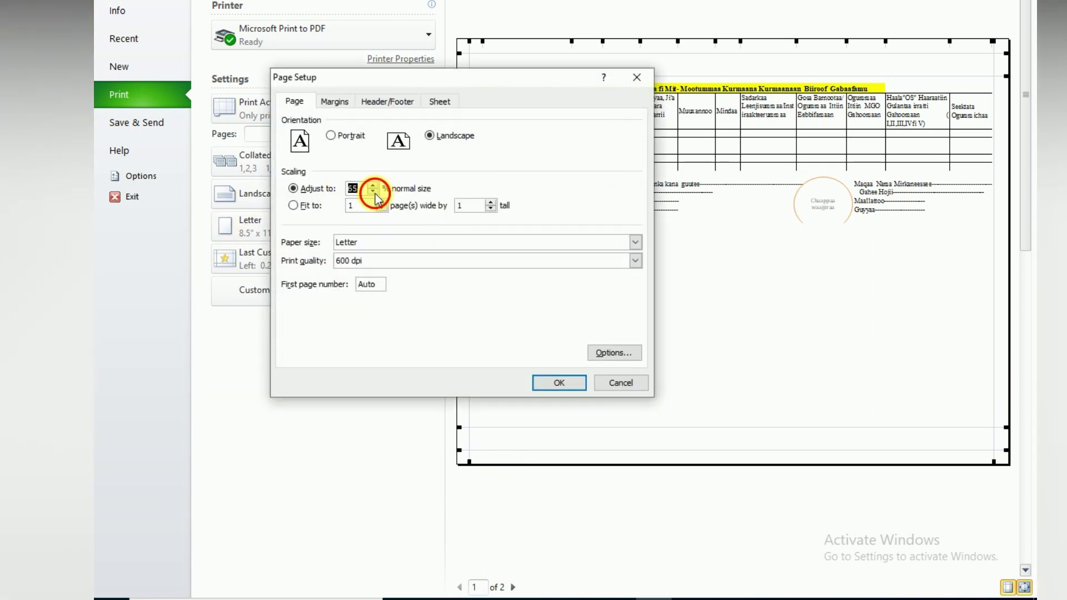
pyautogui.click(565, 379)
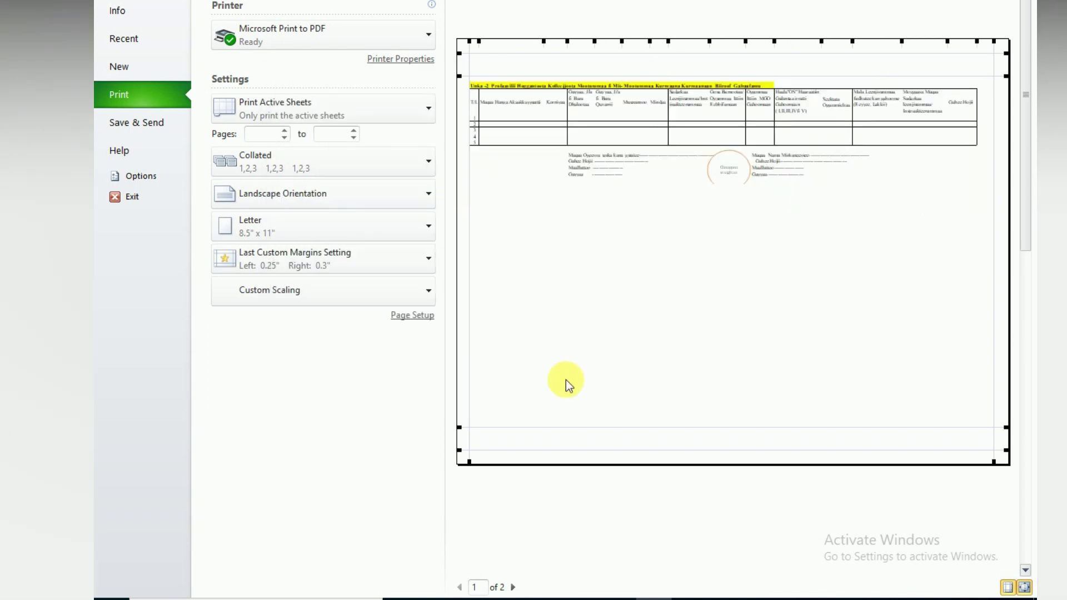
pyautogui.click(412, 315)
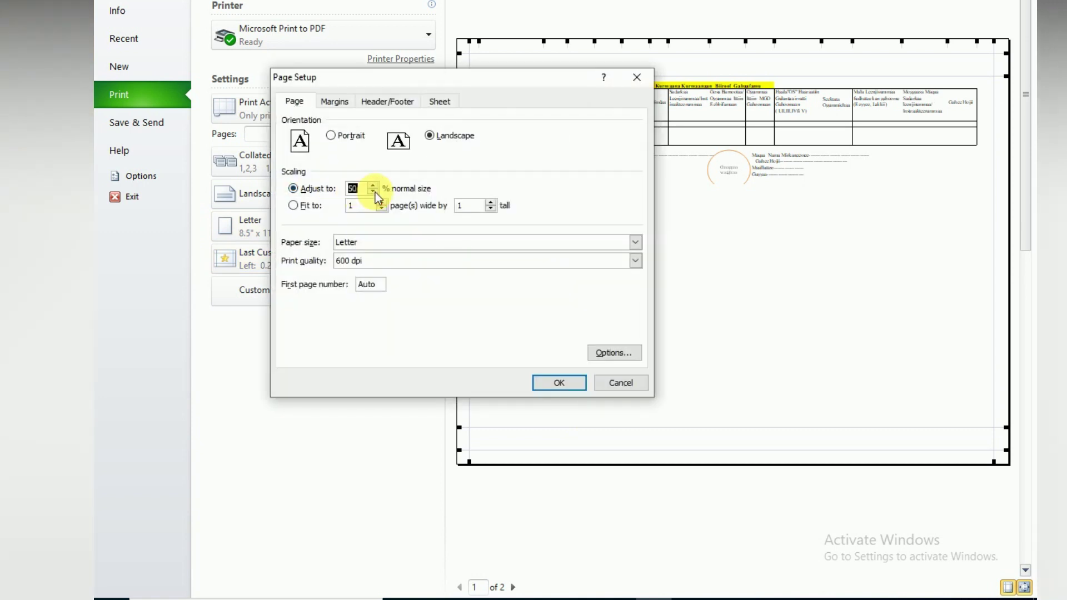
pyautogui.click(558, 383)
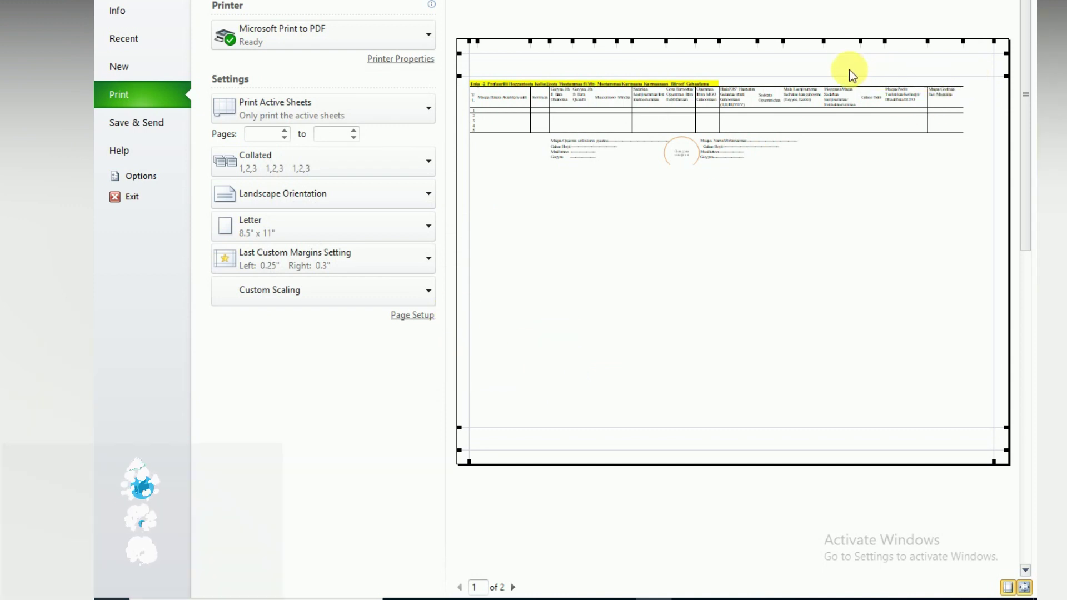
pyautogui.click(824, 43)
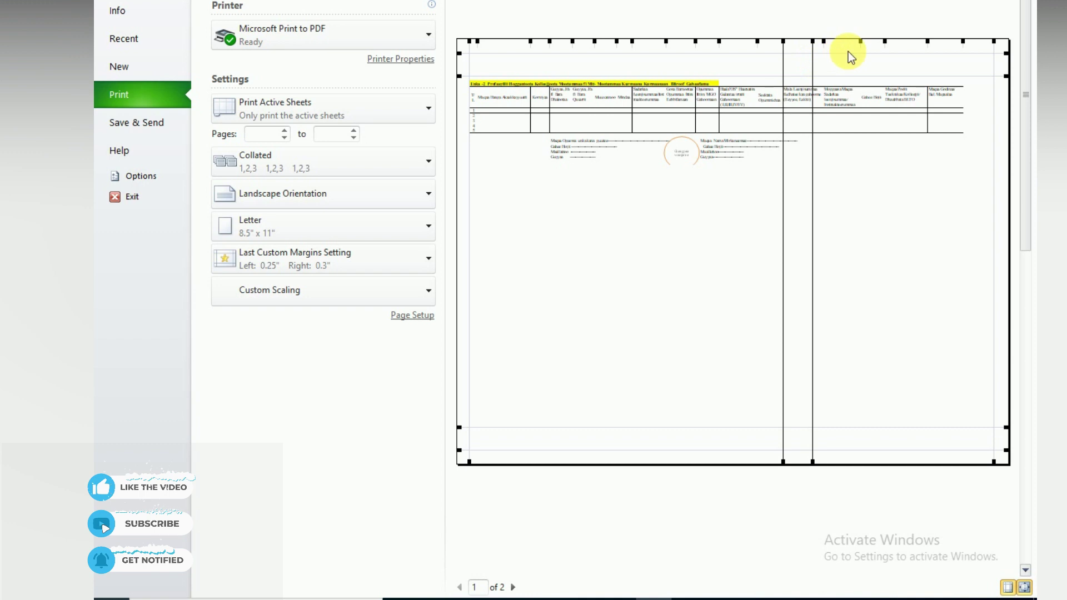
pyautogui.moveTo(845, 52); pyautogui.dragTo(939, 52)
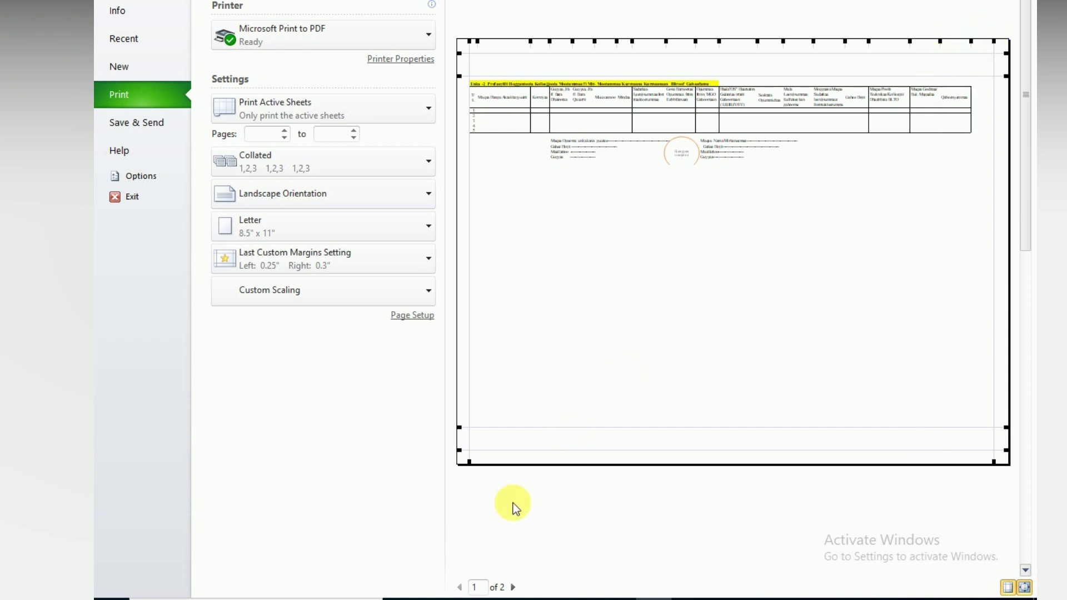
# Step: Check page 2 of the preview and narrow its first column
pyautogui.click(513, 587)
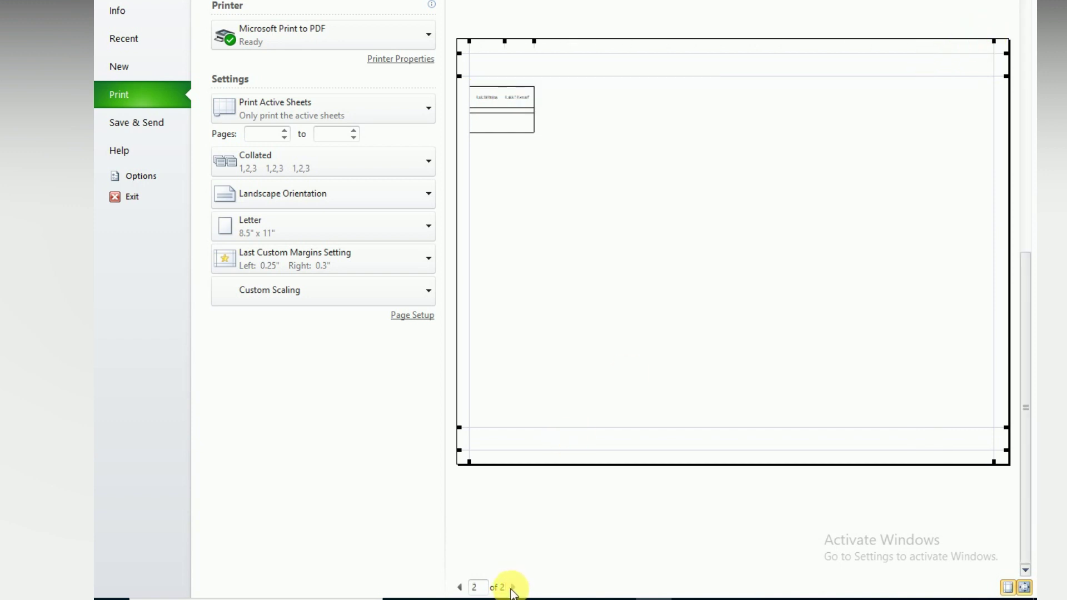
pyautogui.moveTo(504, 41)
pyautogui.mouseDown()
pyautogui.moveTo(492, 41)
pyautogui.moveTo(508, 422)
pyautogui.mouseUp()
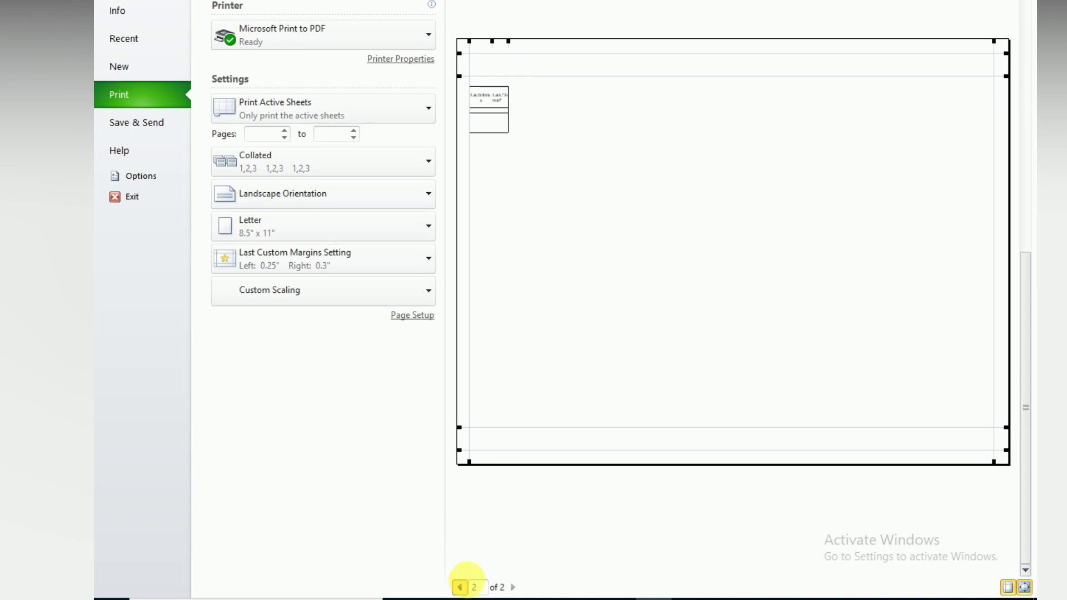
pyautogui.click(459, 587)
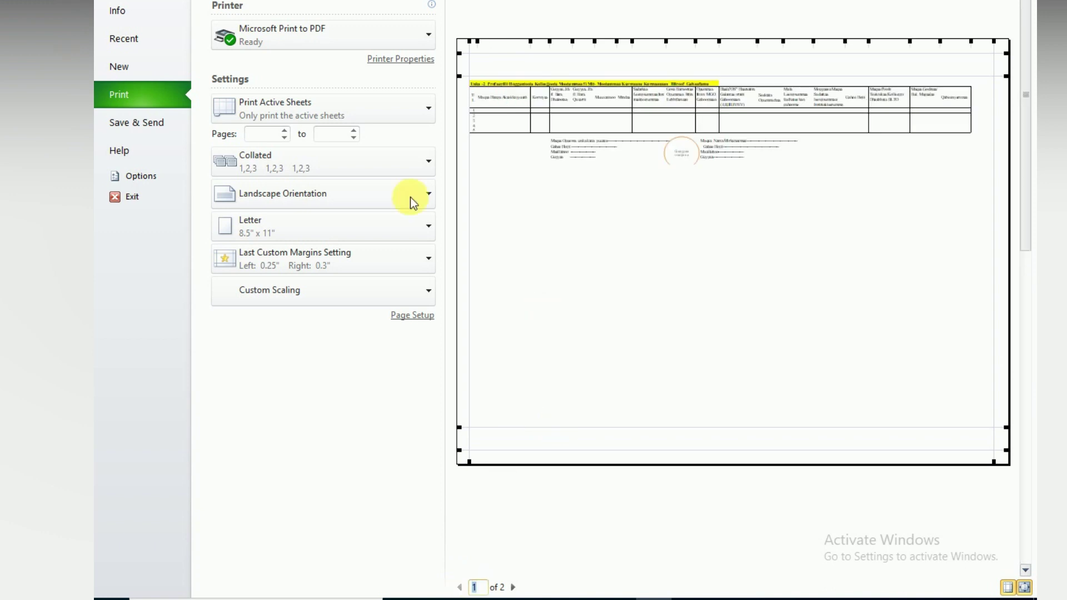
# Step: Set Page Setup scaling to 35%, then raise it to 40% so the table fills one page
pyautogui.click(406, 319)
pyautogui.click(372, 191)
pyautogui.click(372, 191)
pyautogui.click(541, 384)
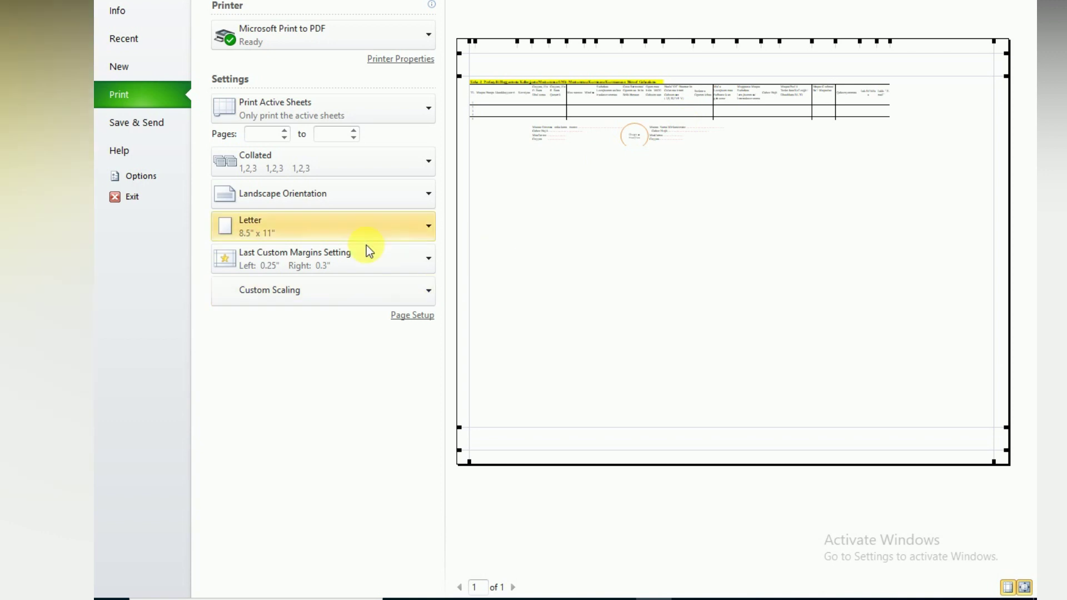
pyautogui.click(411, 315)
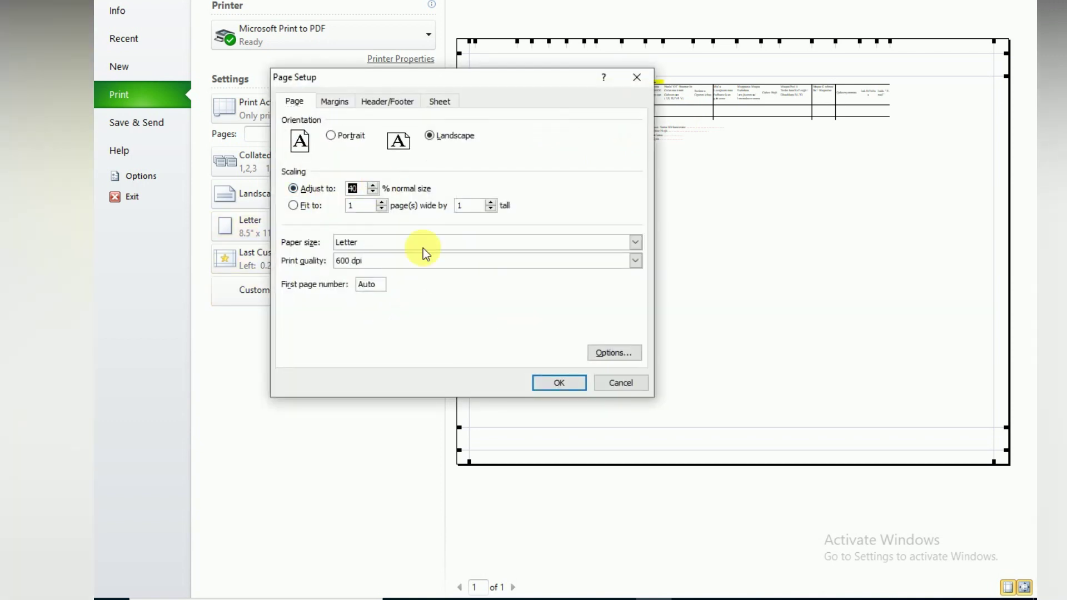
pyautogui.click(578, 383)
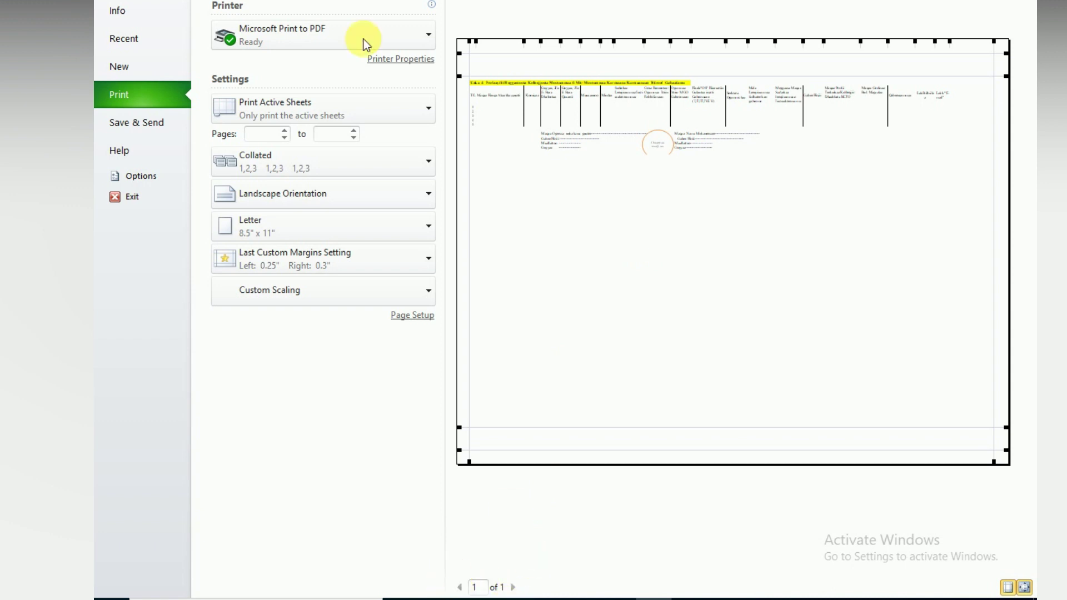
# Step: Set copies to 4 and keep Microsoft Print to PDF as the printer
pyautogui.scroll(2, 445, 155)
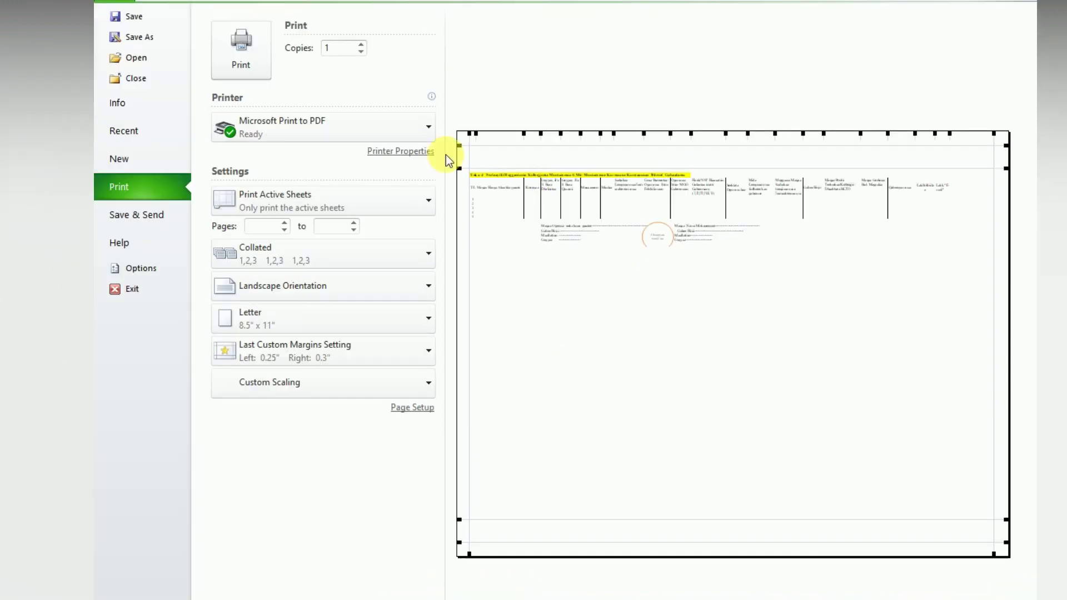
pyautogui.click(361, 45)
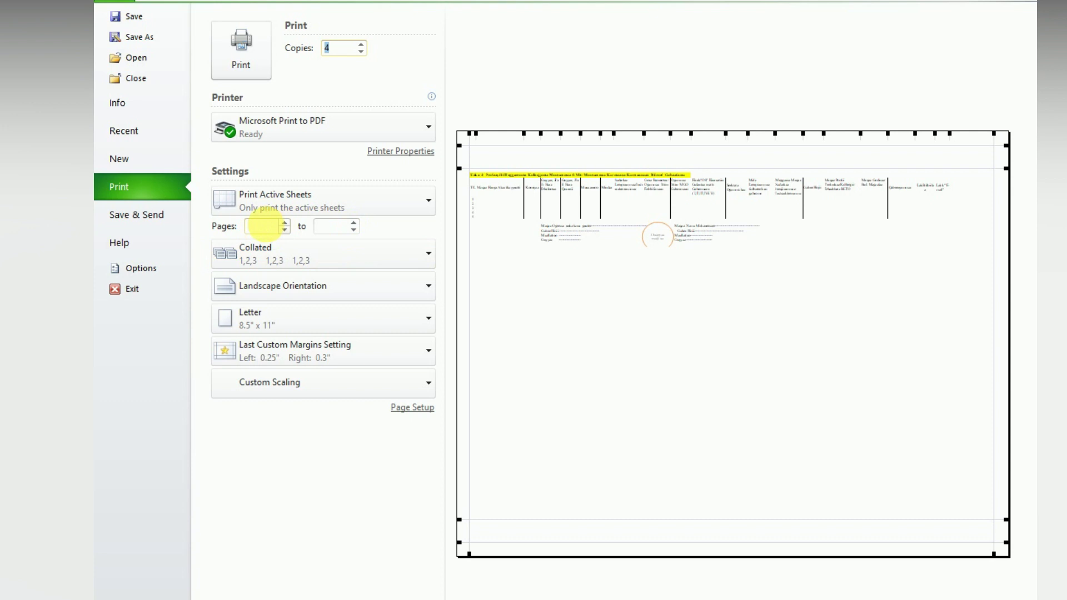
pyautogui.click(397, 135)
pyautogui.click(398, 134)
pyautogui.click(398, 135)
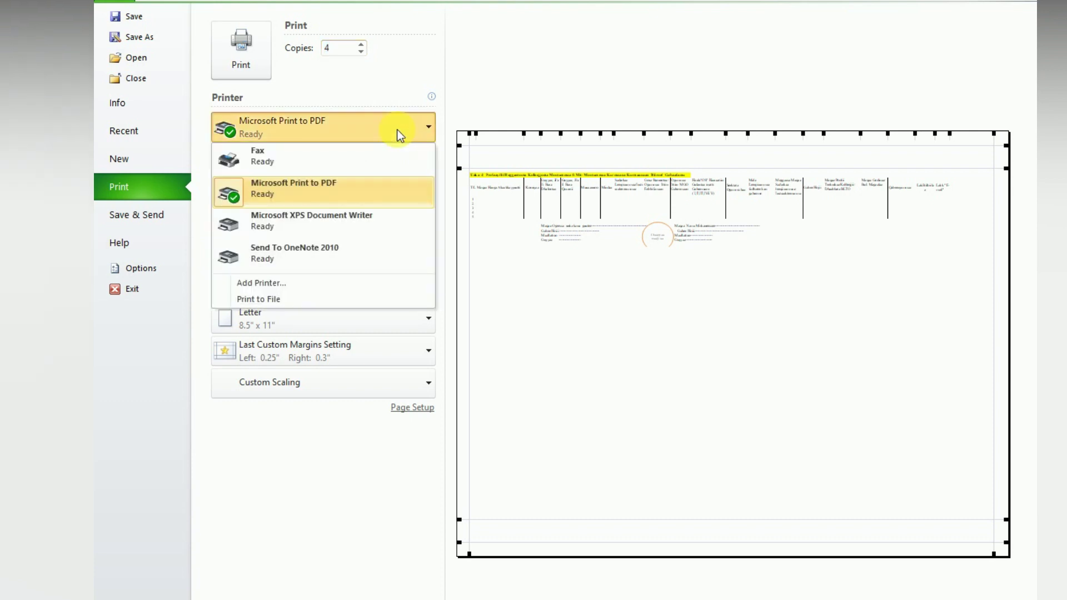
pyautogui.click(399, 135)
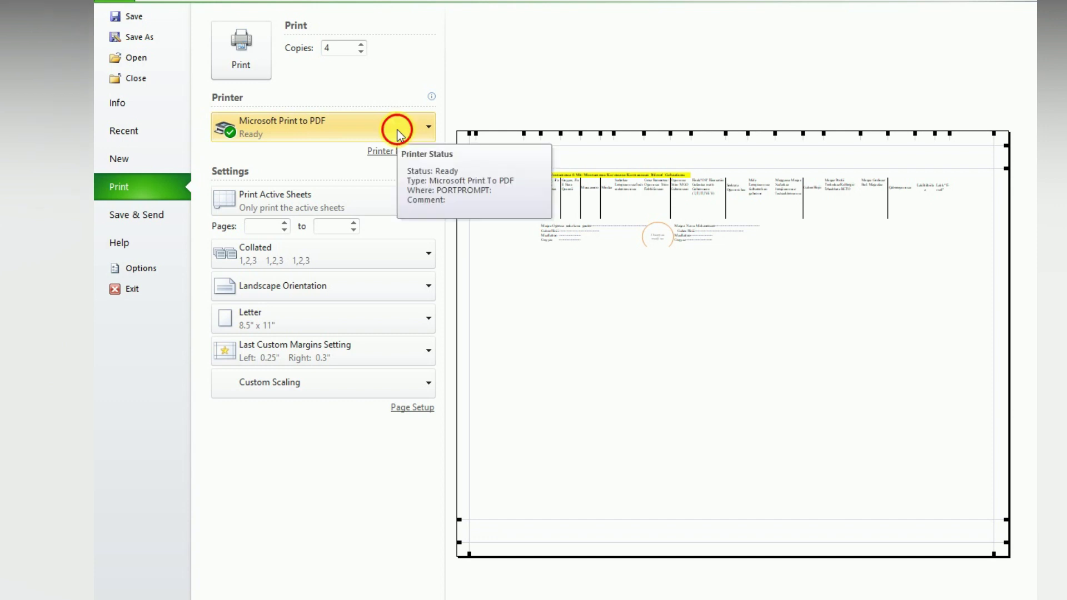
pyautogui.click(398, 134)
pyautogui.click(398, 132)
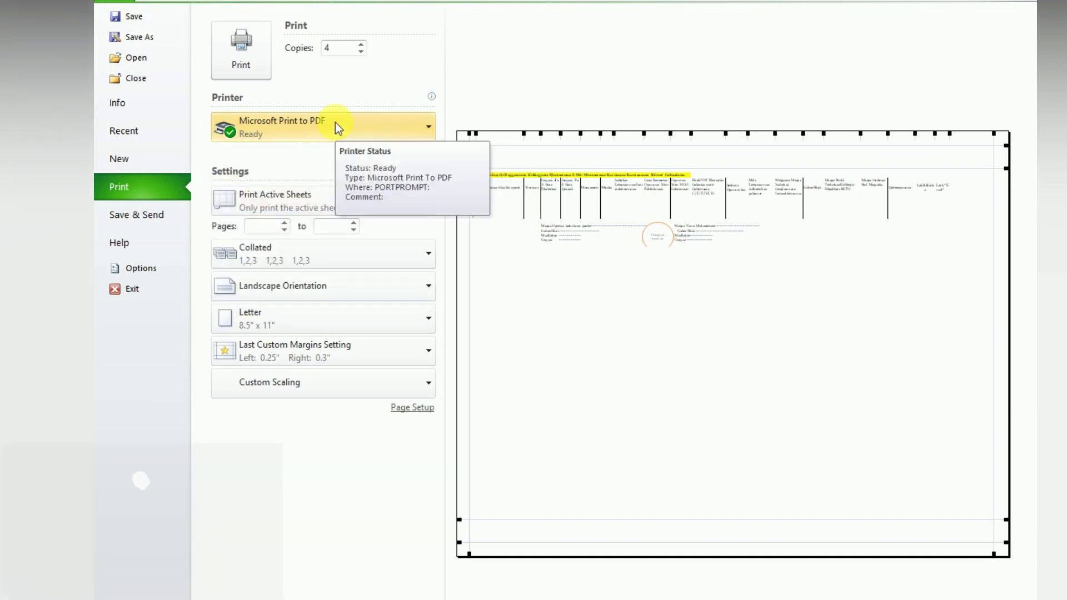
pyautogui.click(358, 126)
pyautogui.click(361, 125)
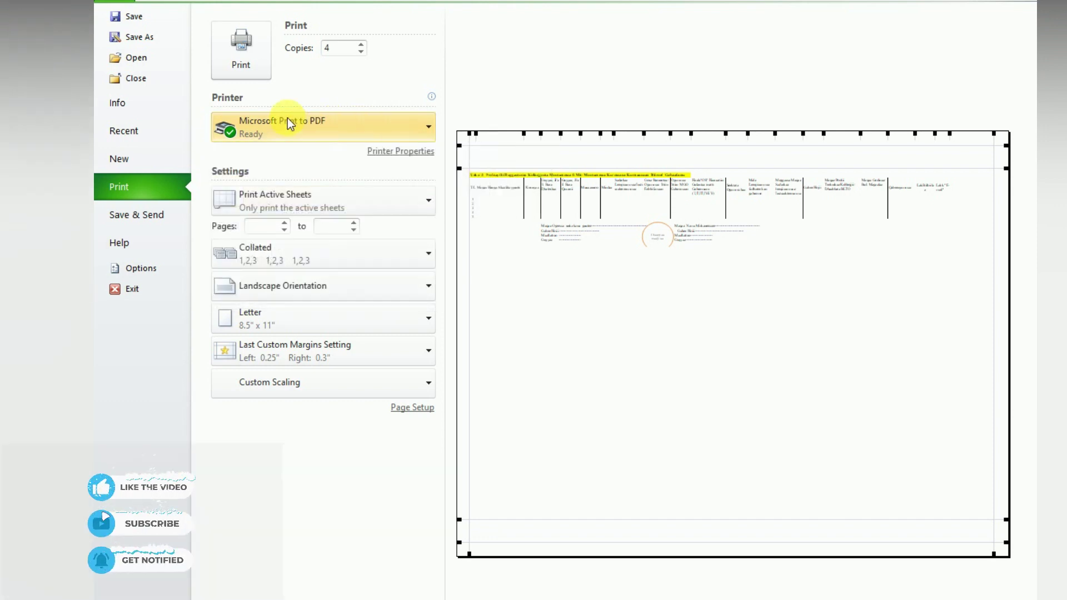